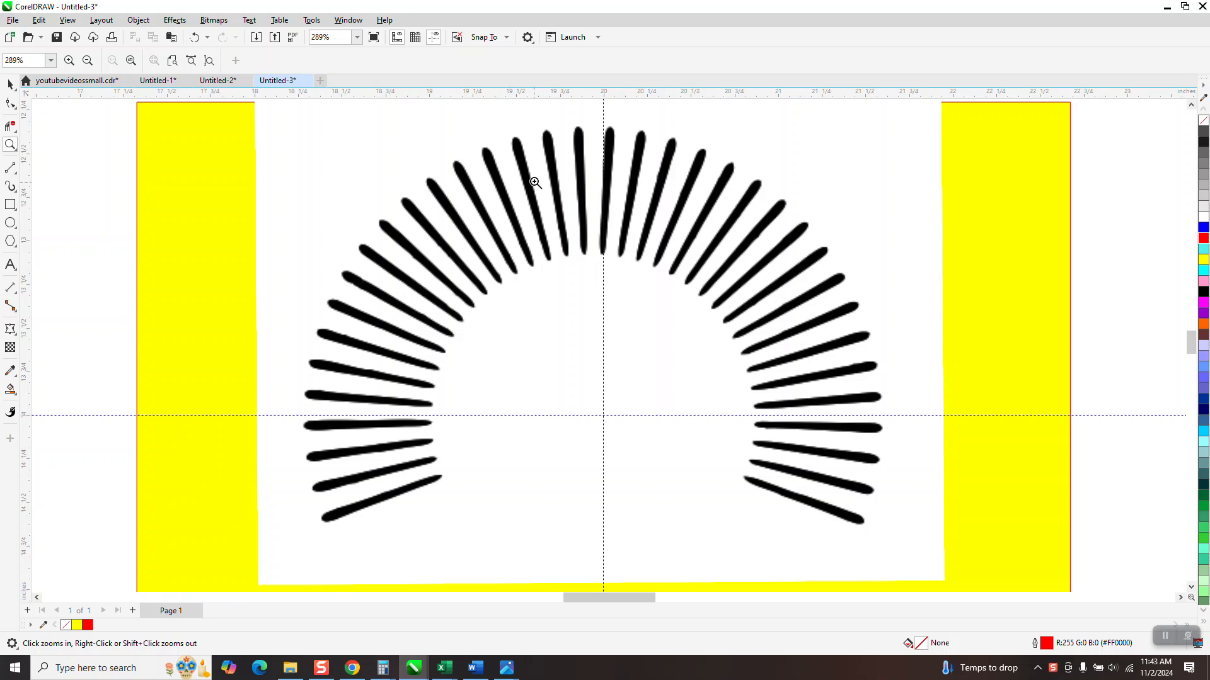
{"action": "left_click_drag", "start_coordinate": [537, 121], "coordinate": [688, 287]}
{"action": "scroll", "coordinate": [502, 245], "scroll_direction": "down", "scroll_amount": 3}
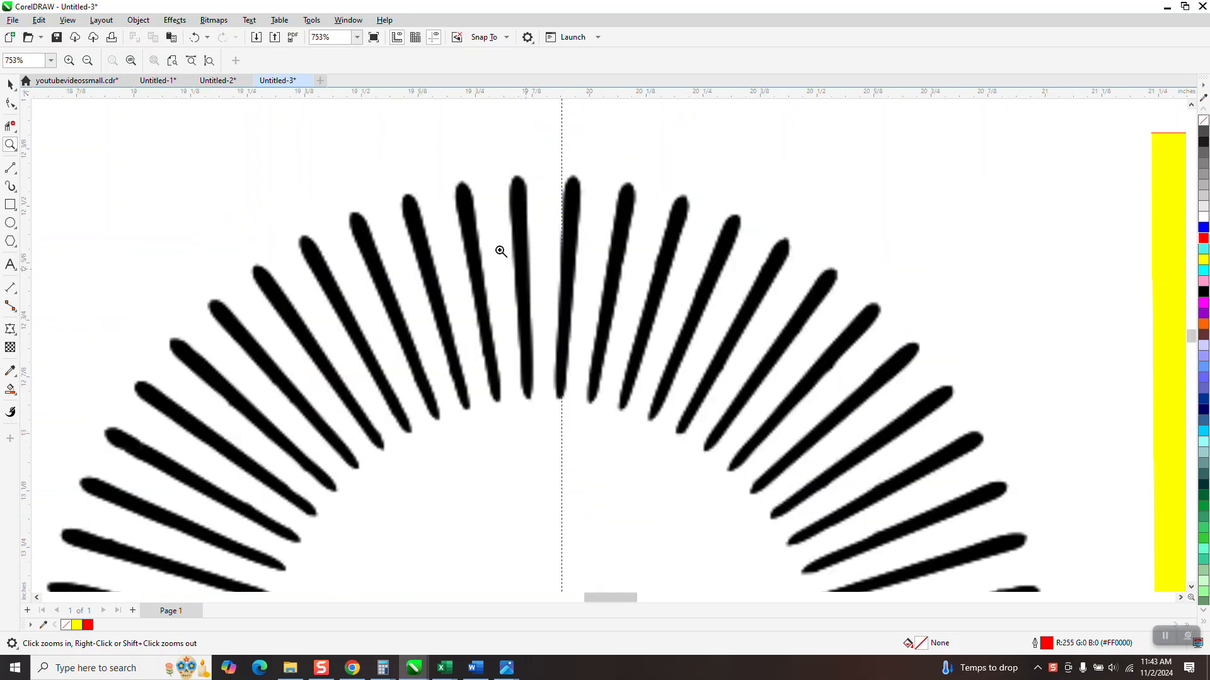
{"action": "scroll", "coordinate": [503, 242], "scroll_direction": "down", "scroll_amount": 1}
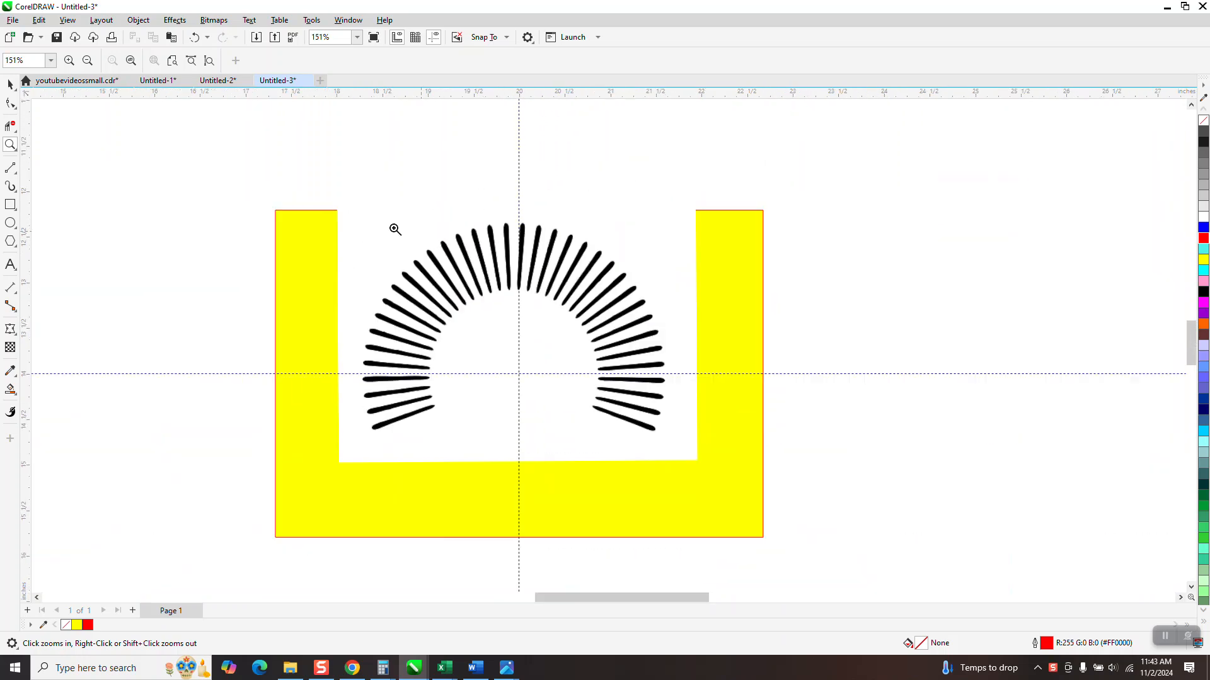
{"action": "left_click_drag", "start_coordinate": [436, 241], "coordinate": [656, 326]}
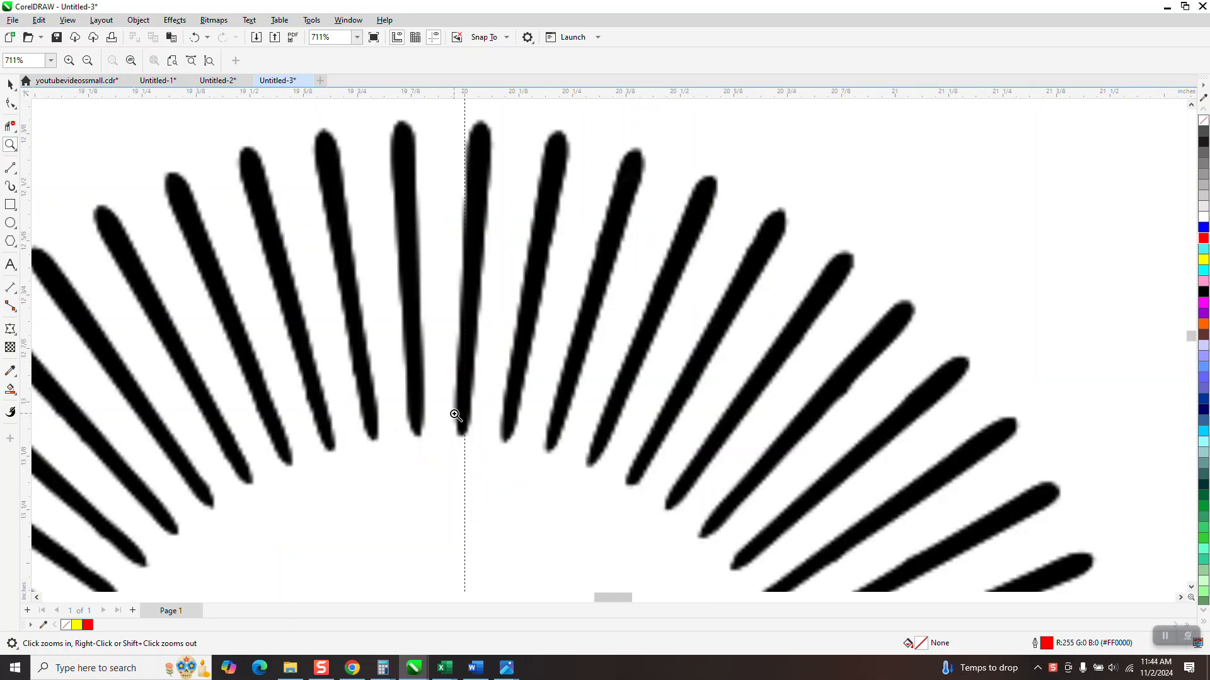
{"action": "scroll", "coordinate": [455, 416], "scroll_direction": "down", "scroll_amount": 2}
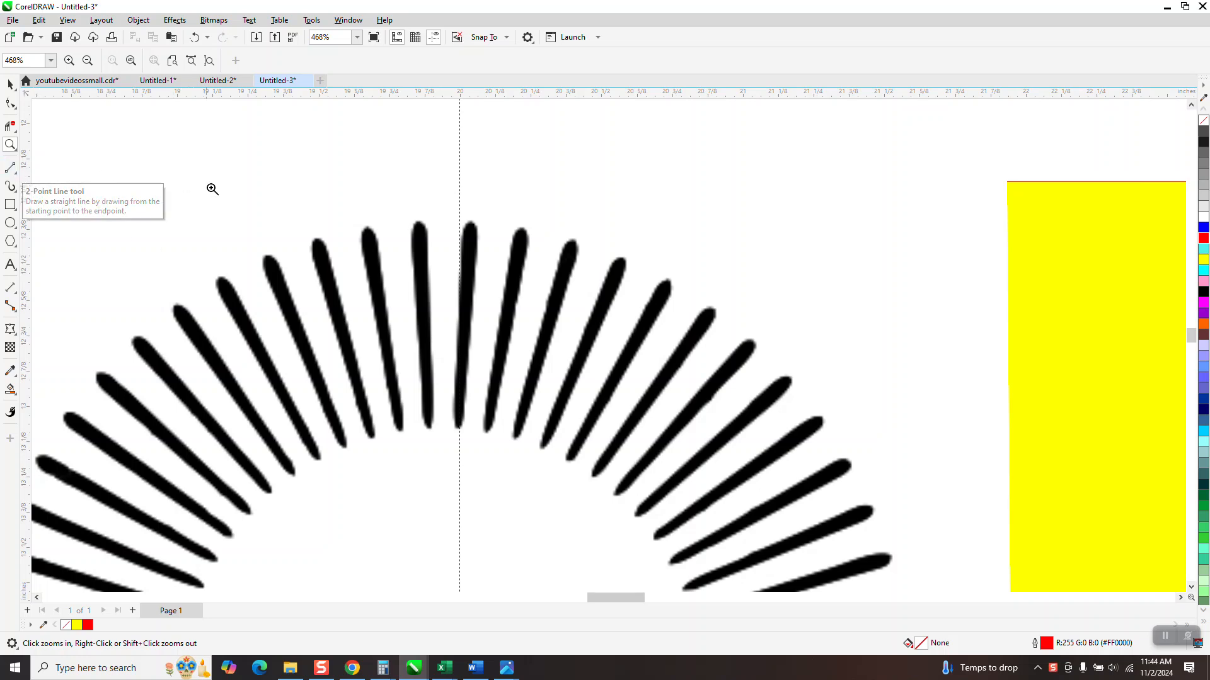
{"action": "scroll", "coordinate": [218, 244], "scroll_direction": "down", "scroll_amount": 2}
- Lock the yellow rectangle and the black spoke image together so that neither can be moved
{"action": "left_click", "coordinate": [10, 83]}
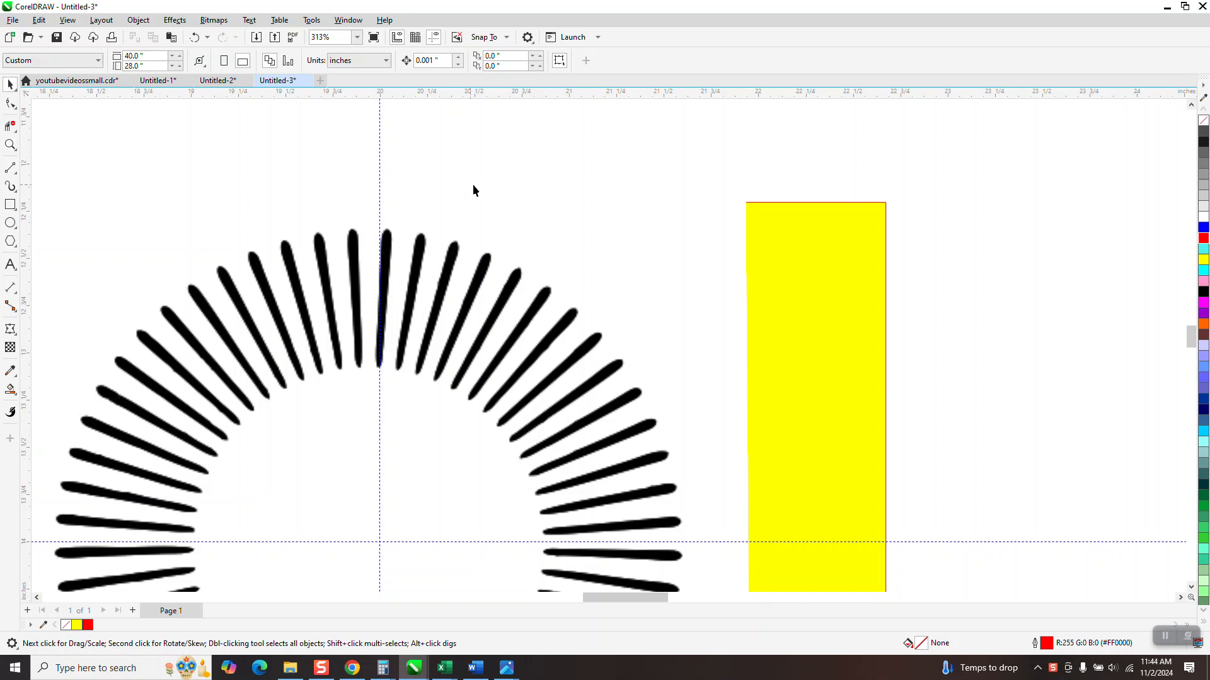
{"action": "left_click", "coordinate": [845, 245]}
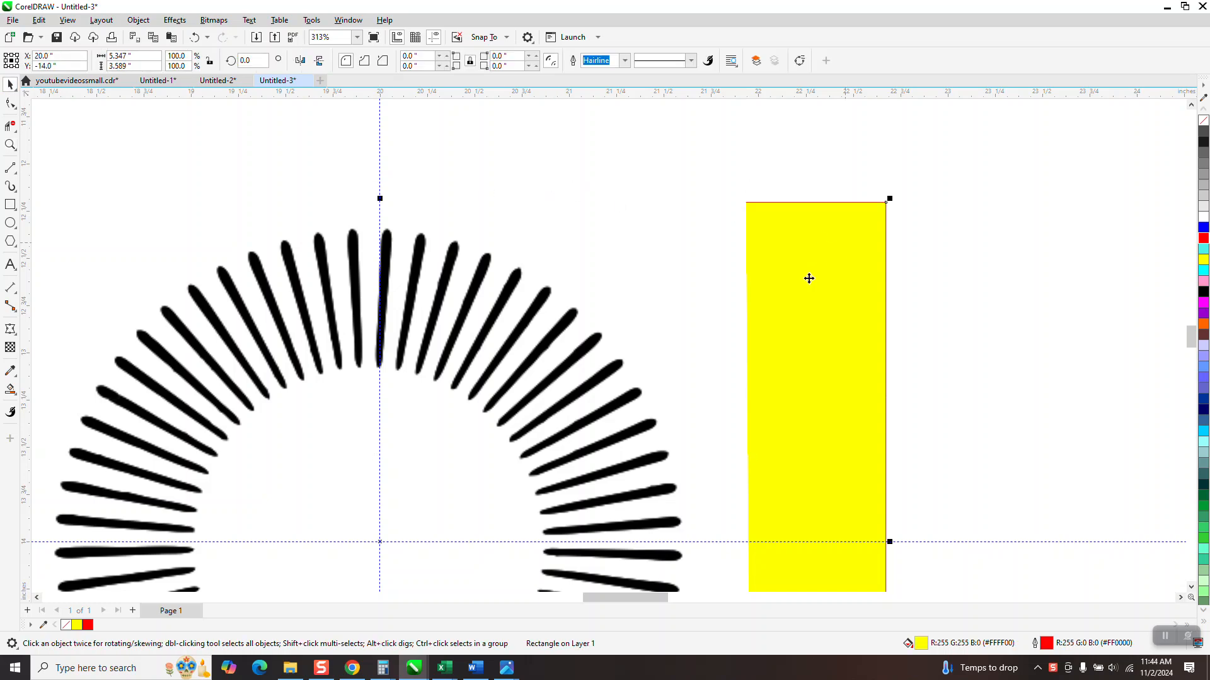
{"action": "scroll", "coordinate": [809, 278], "scroll_direction": "down", "scroll_amount": 3}
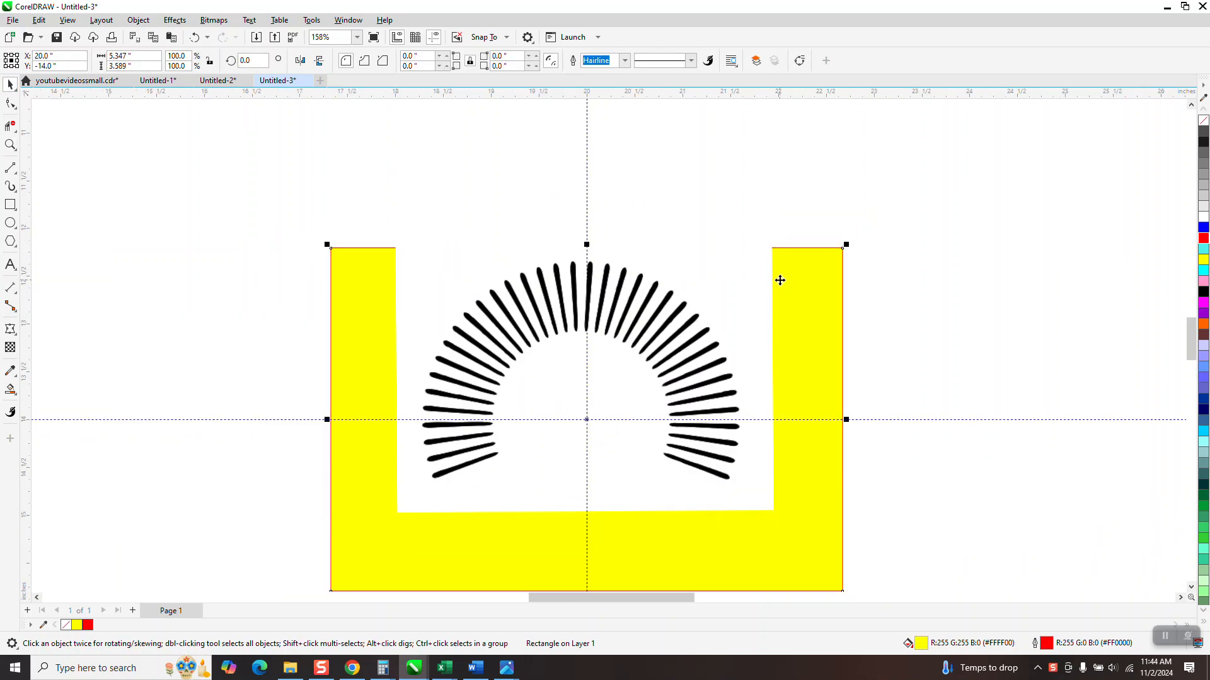
{"action": "left_click", "coordinate": [748, 243], "text": "shift"}
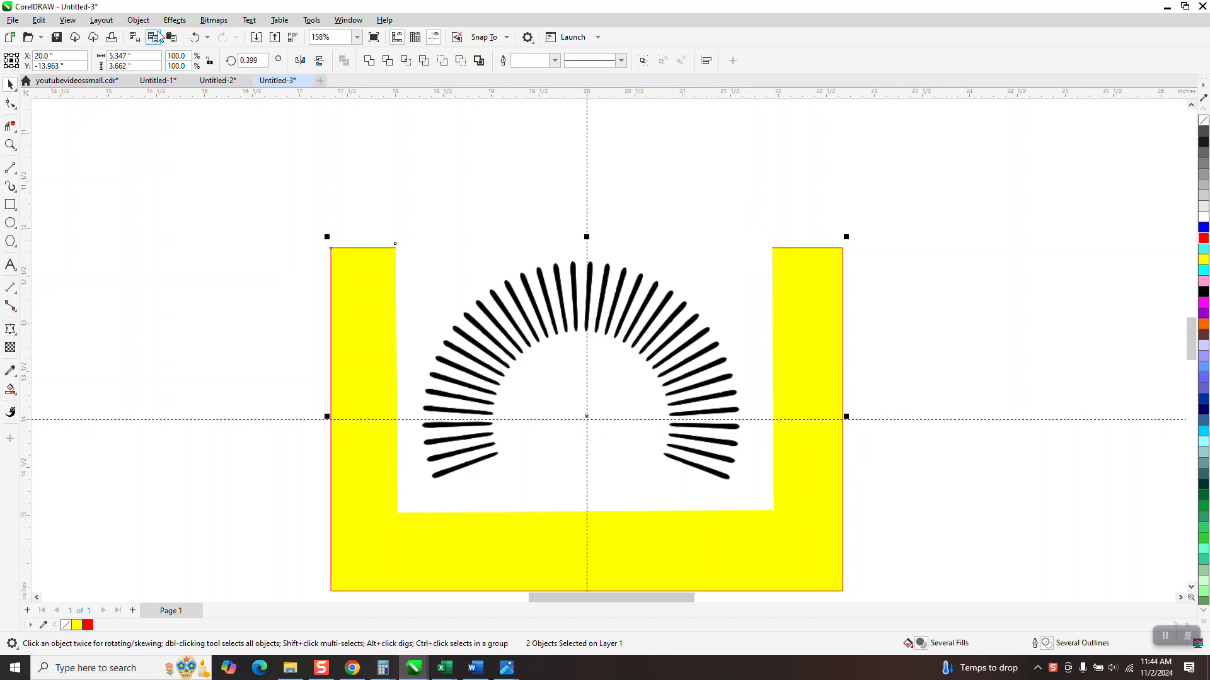
{"action": "left_click", "coordinate": [138, 19]}
{"action": "mouse_move", "coordinate": [168, 266]}
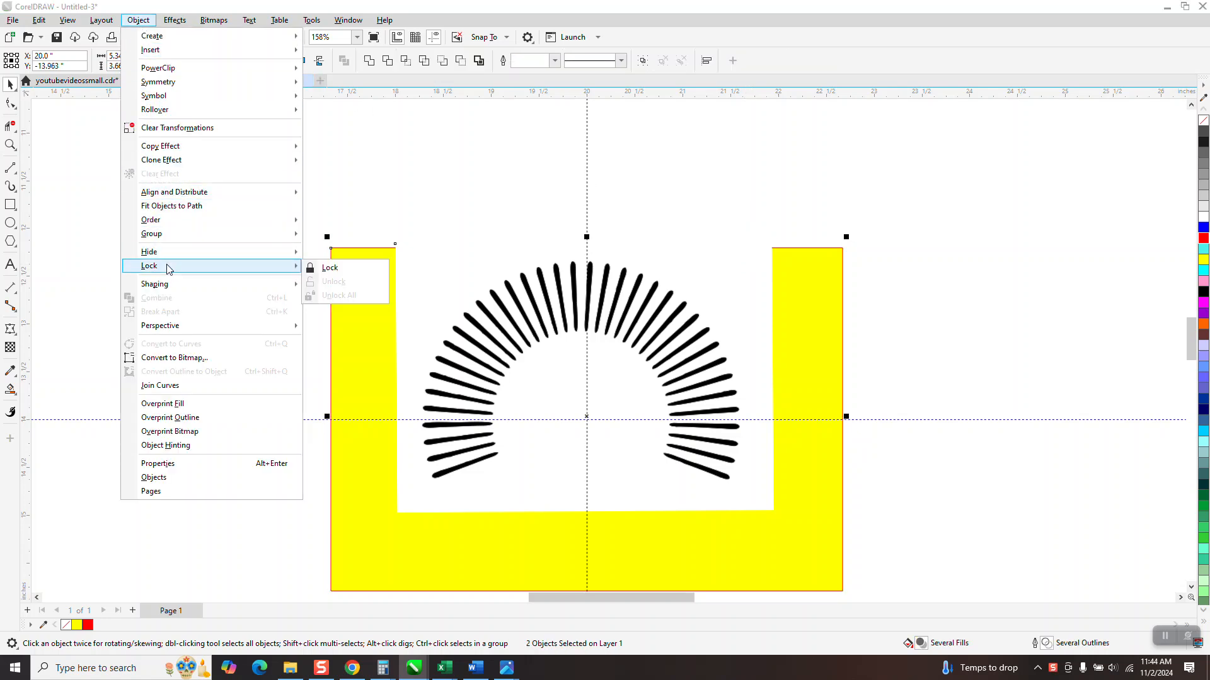
{"action": "left_click", "coordinate": [317, 272]}
{"action": "left_click", "coordinate": [506, 214]}
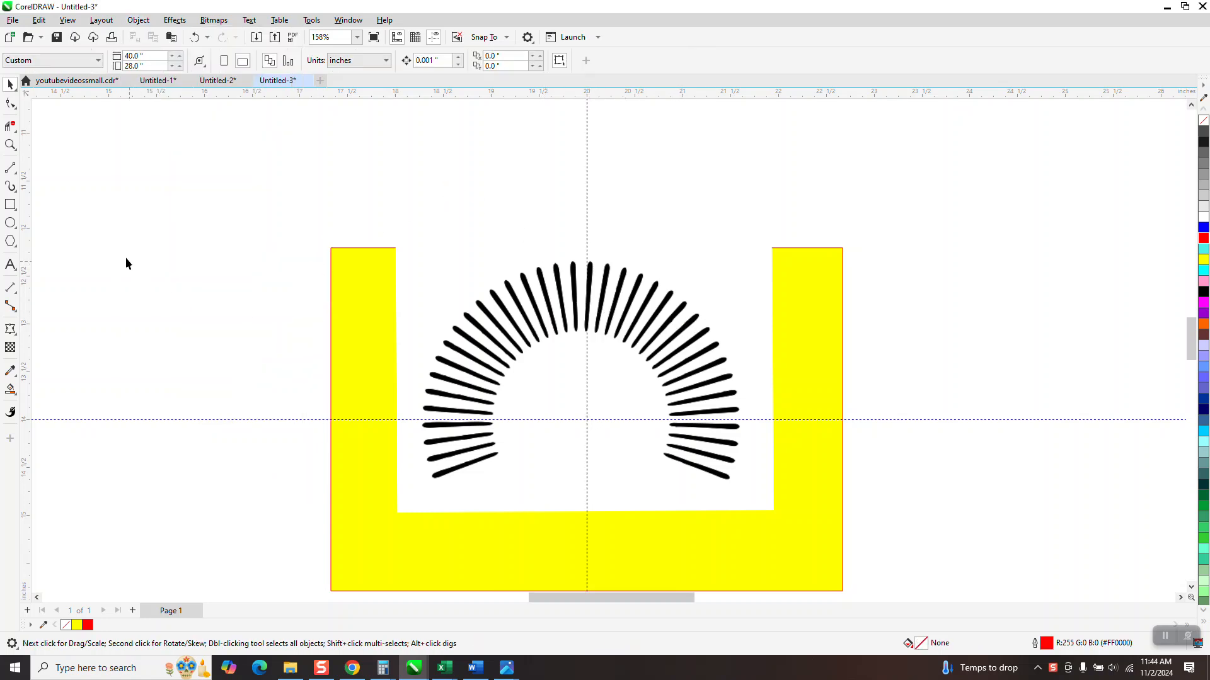
- Draw a two-point line about 0.74 inches tall along the spoke just left of the vertical centre guideline, from inner to outer tip
{"action": "left_click", "coordinate": [10, 144]}
{"action": "left_click", "coordinate": [601, 320]}
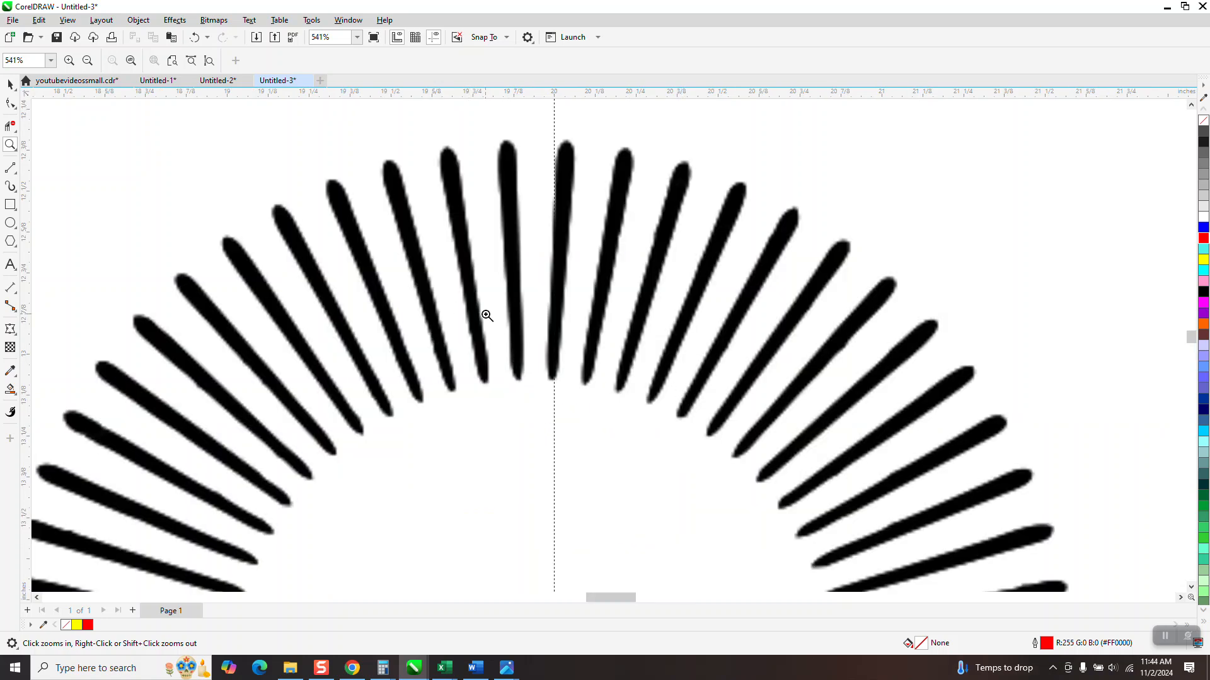
{"action": "left_click", "coordinate": [12, 169]}
{"action": "left_click", "coordinate": [50, 182]}
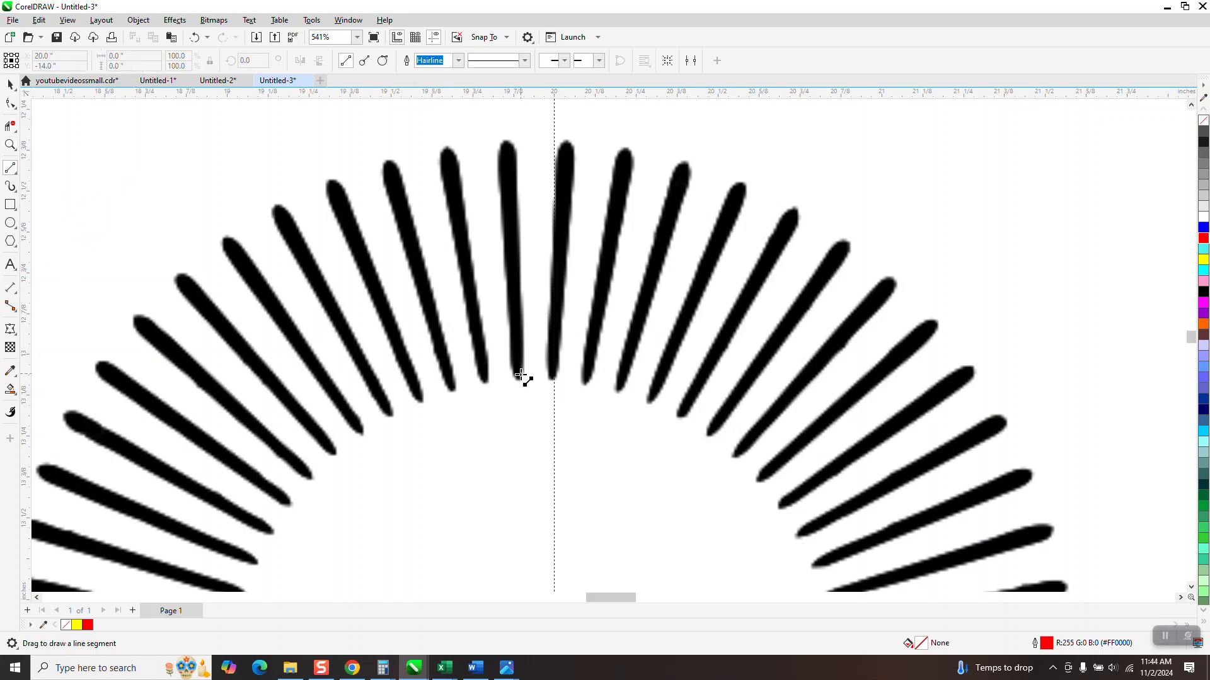
{"action": "left_click_drag", "start_coordinate": [517, 383], "coordinate": [506, 140]}
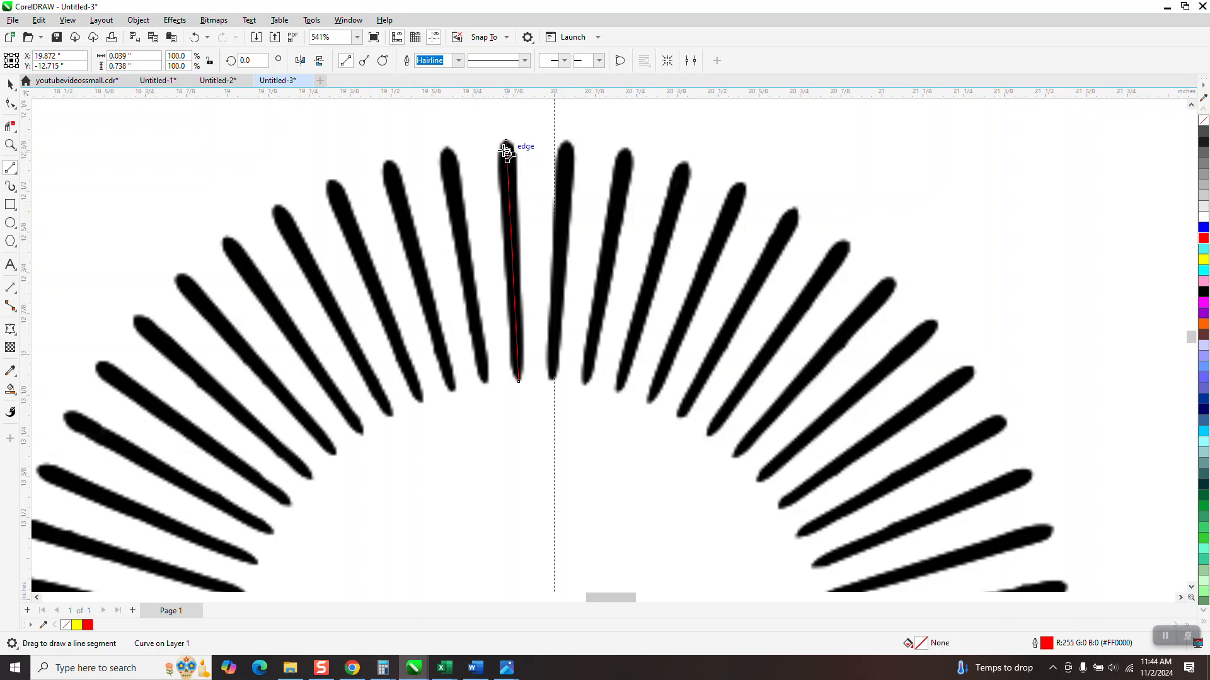
- Set the line's outline width to 4.0 pt and give it round line caps
{"action": "left_click", "coordinate": [459, 60]}
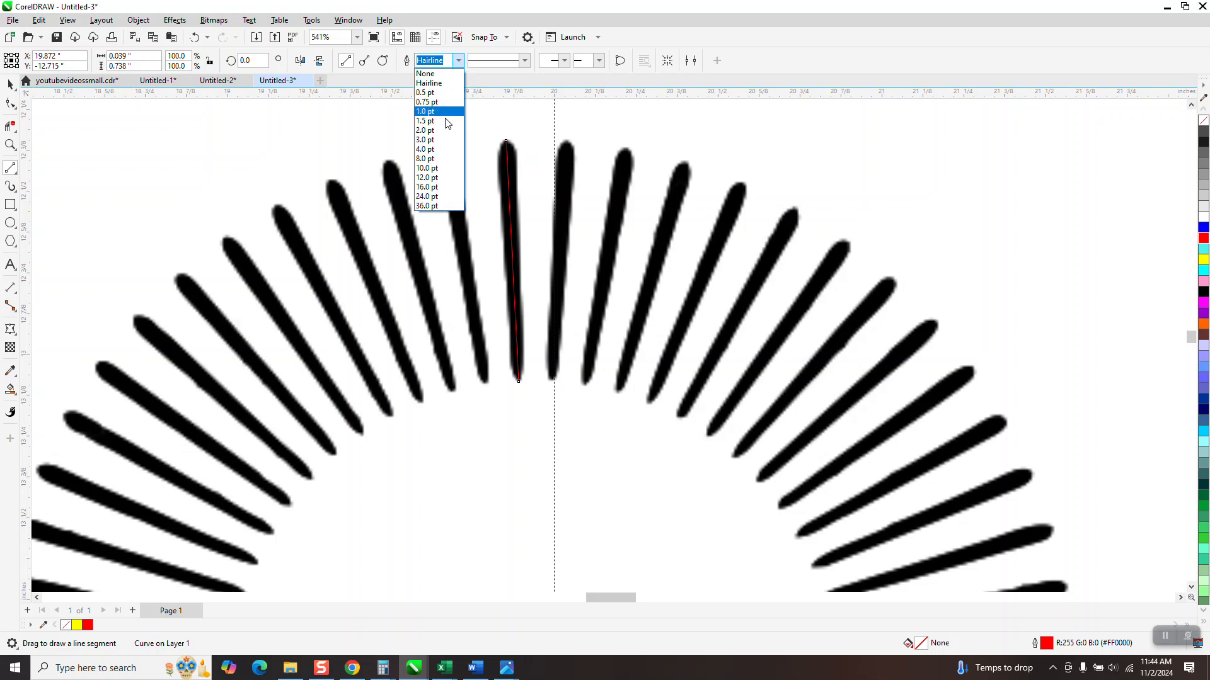
{"action": "left_click", "coordinate": [427, 159]}
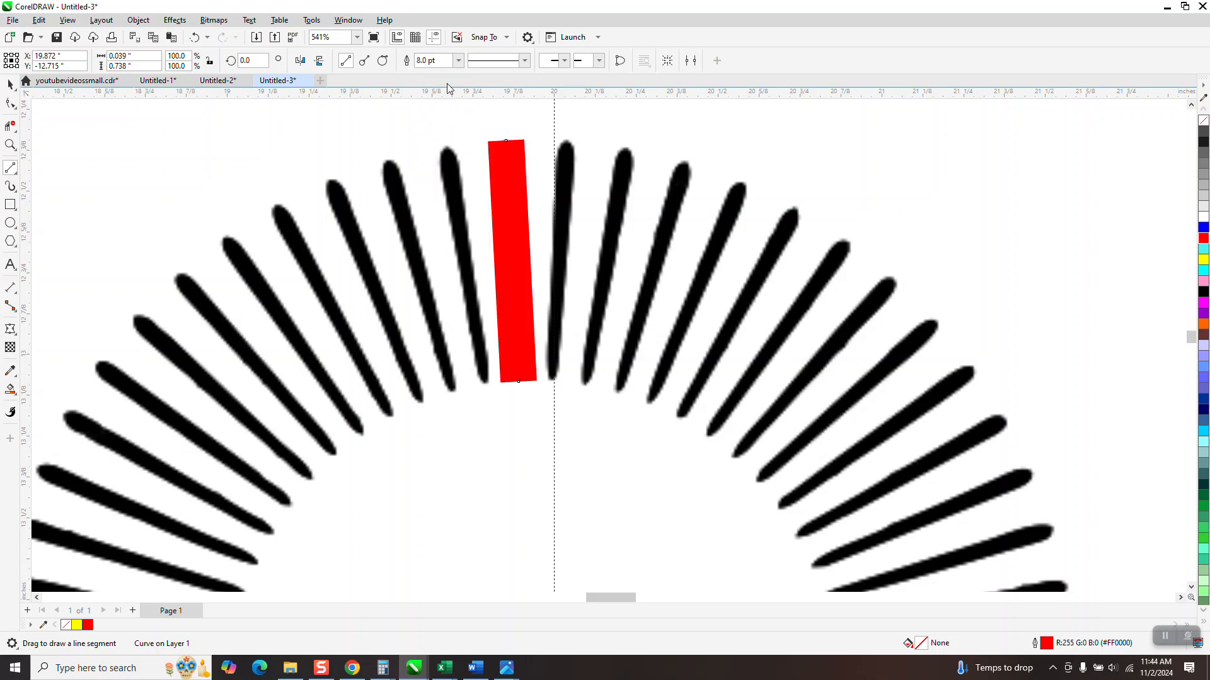
{"action": "left_click", "coordinate": [459, 61]}
{"action": "left_click", "coordinate": [432, 149]}
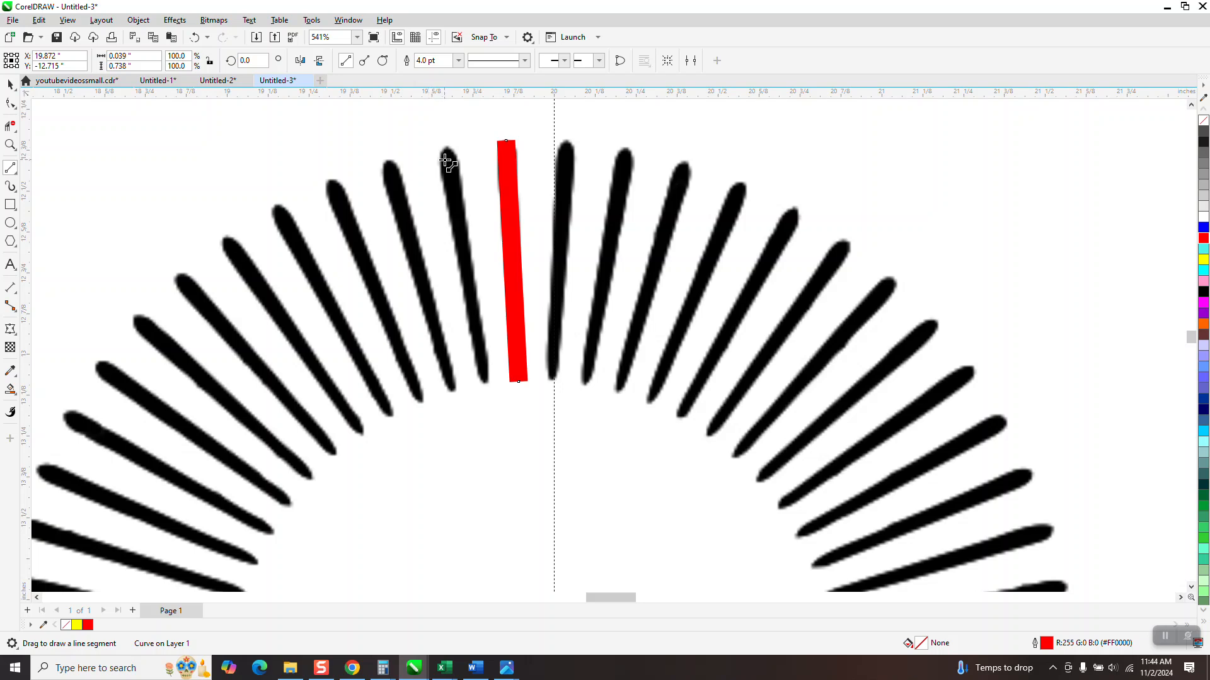
{"action": "key", "text": "F12"}
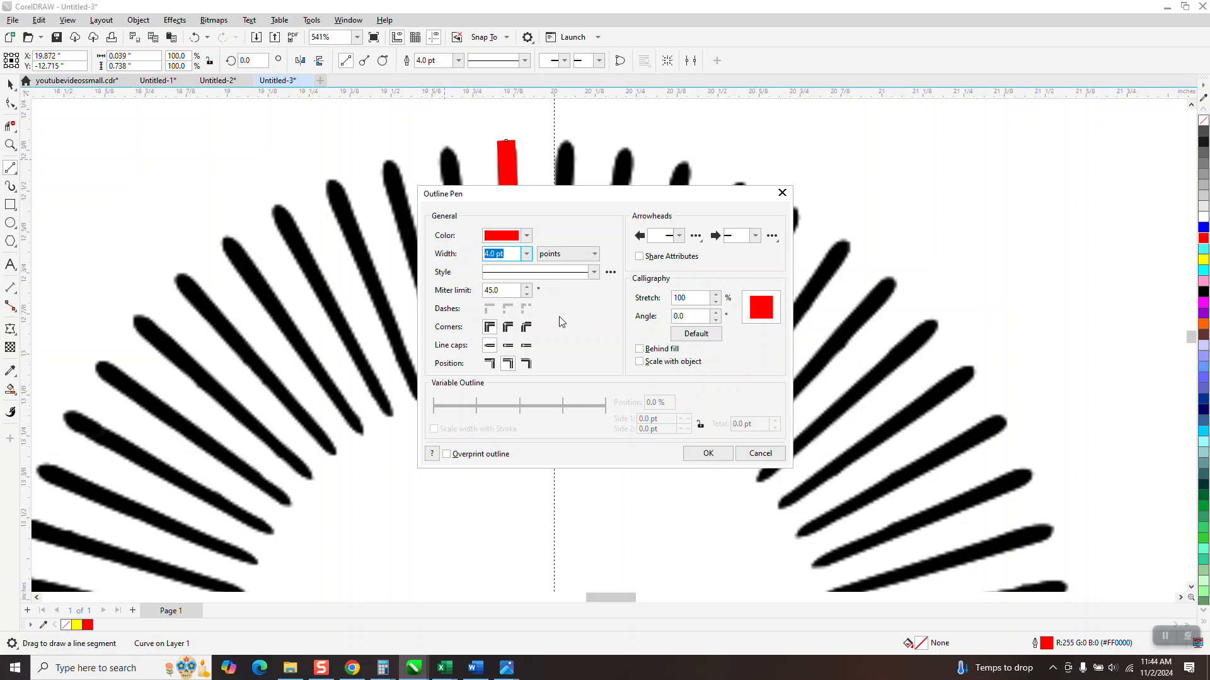
{"action": "left_click", "coordinate": [508, 346]}
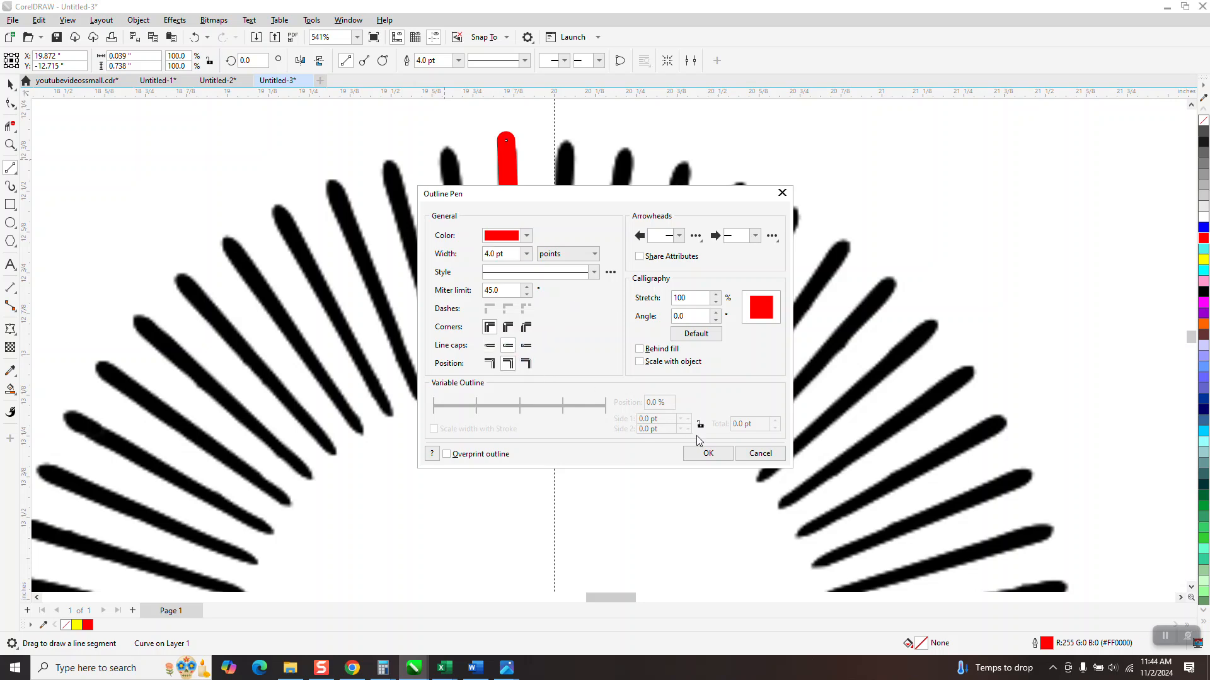
{"action": "left_click", "coordinate": [707, 453]}
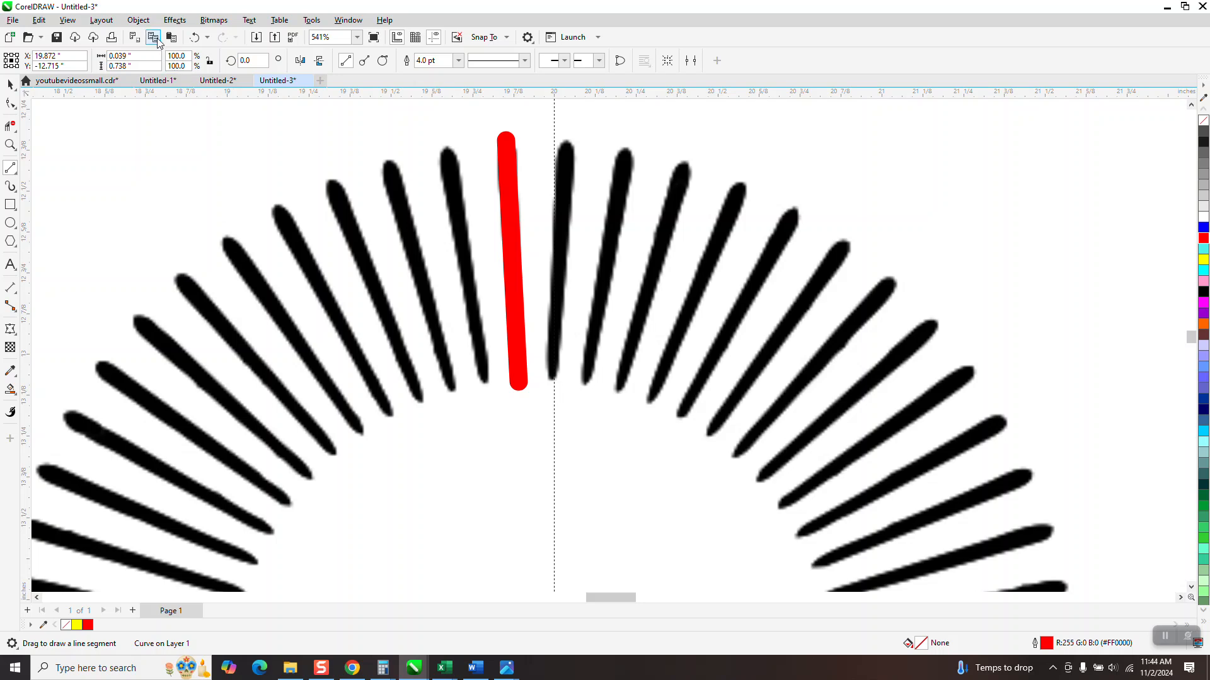
- Convert the thick line's outline to an object with no fill and a red hairline outline
{"action": "left_click", "coordinate": [138, 20]}
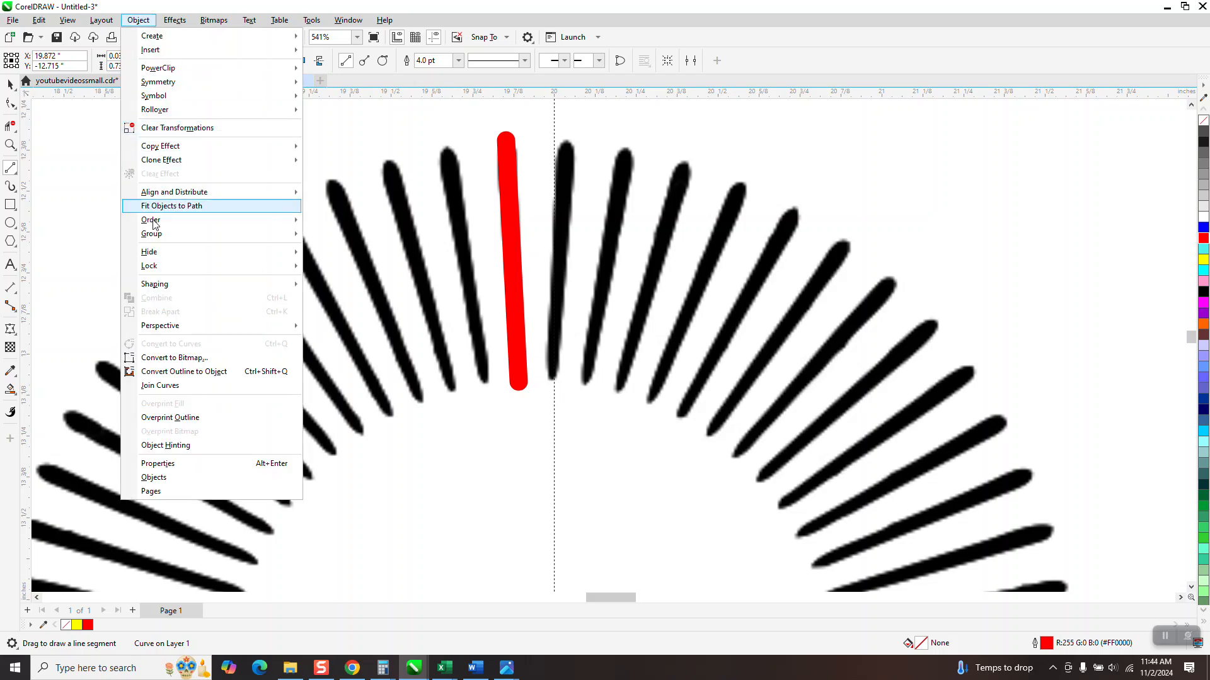
{"action": "left_click", "coordinate": [183, 372]}
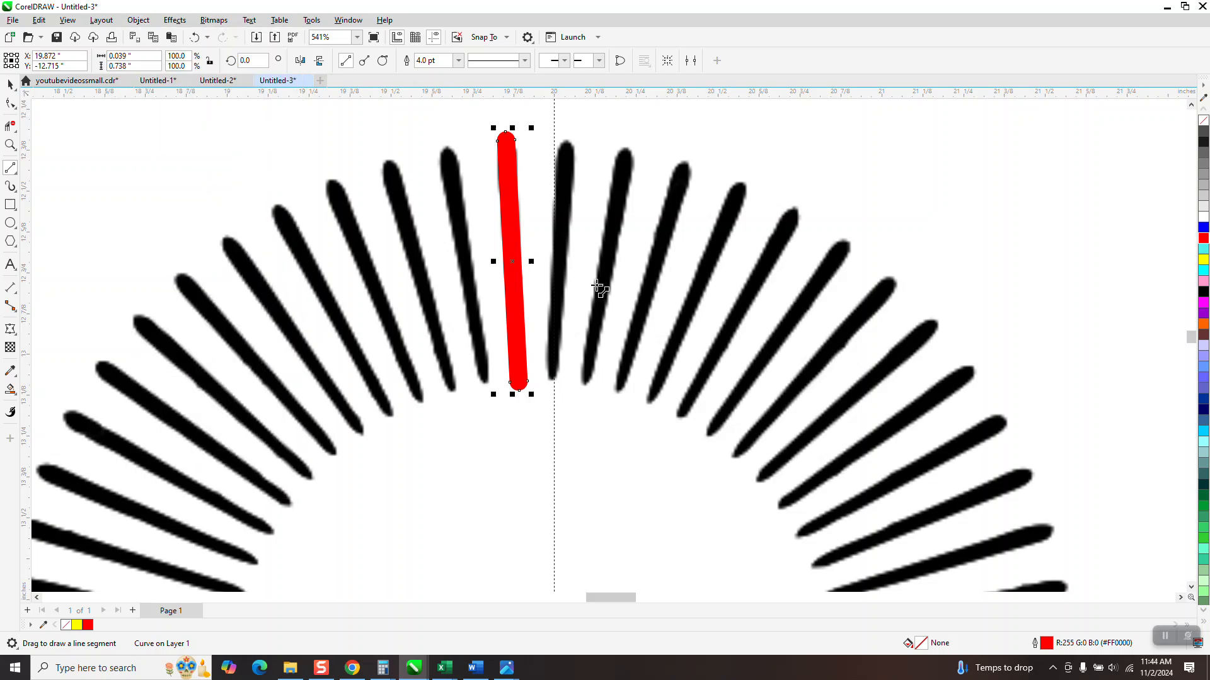
{"action": "left_click", "coordinate": [1204, 125]}
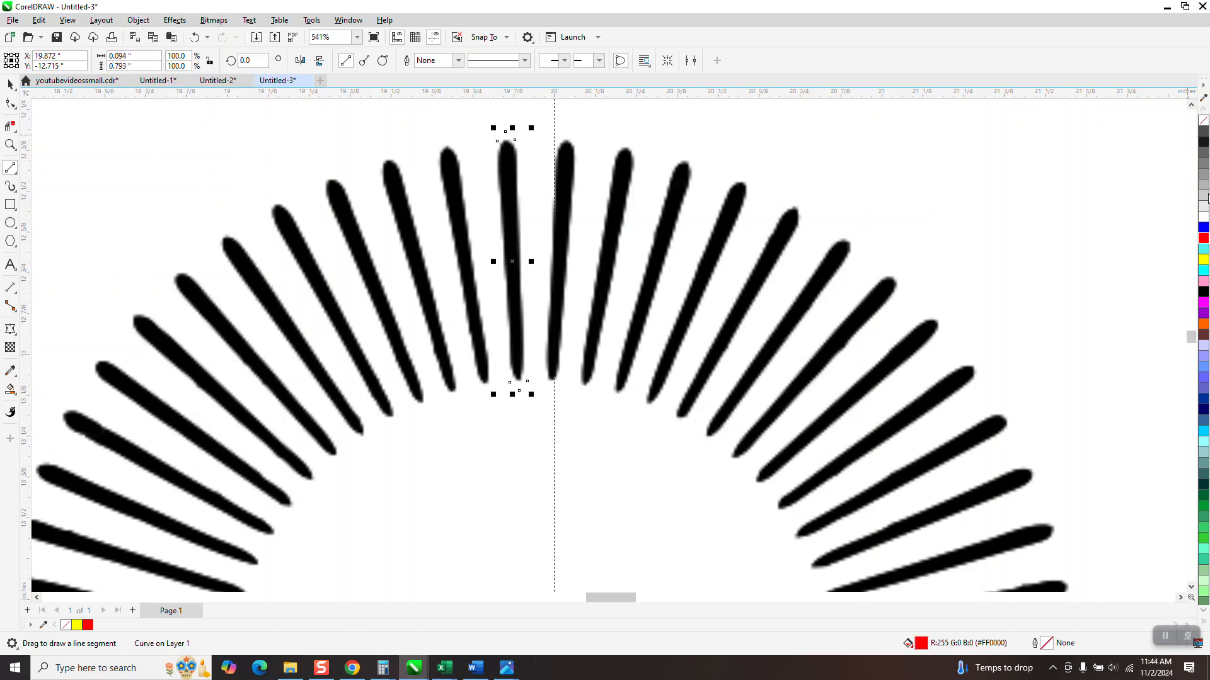
{"action": "right_click", "coordinate": [1204, 239]}
{"action": "right_click", "coordinate": [1203, 260]}
{"action": "right_click", "coordinate": [1204, 239]}
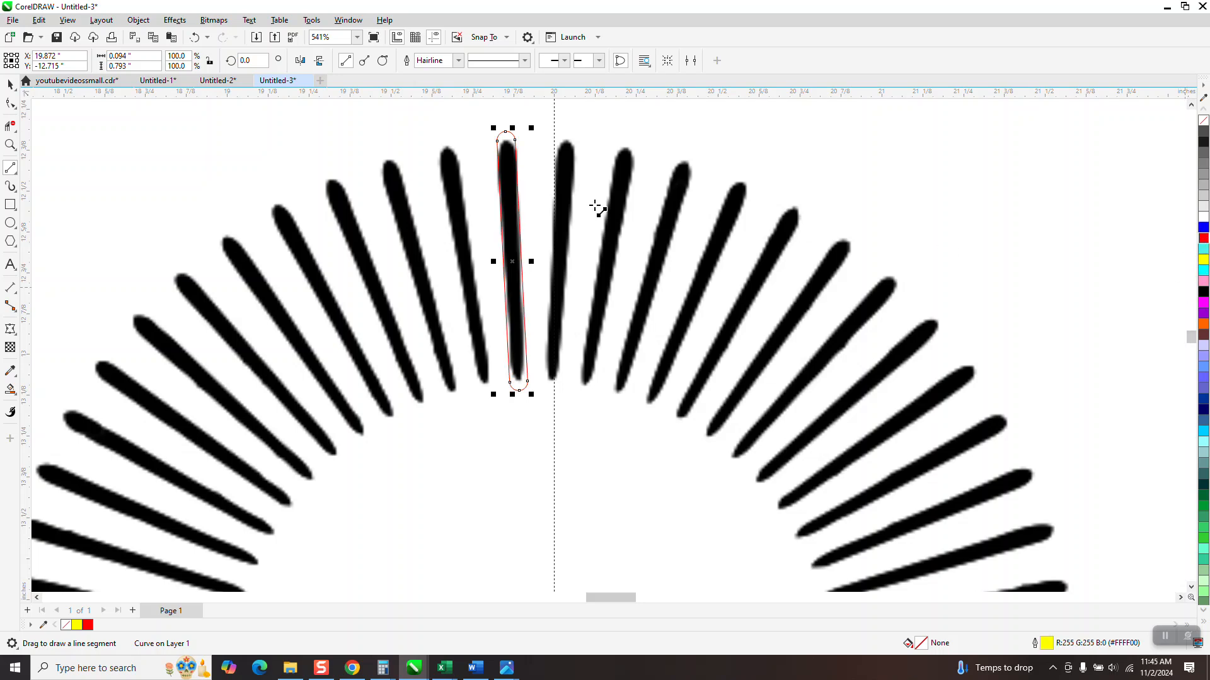
- Move the three nodes of the outline's rounded upper end down to fit the spoke's outer tip
{"action": "left_click", "coordinate": [10, 145]}
{"action": "left_click_drag", "start_coordinate": [472, 123], "coordinate": [587, 193]}
{"action": "left_click", "coordinate": [10, 102]}
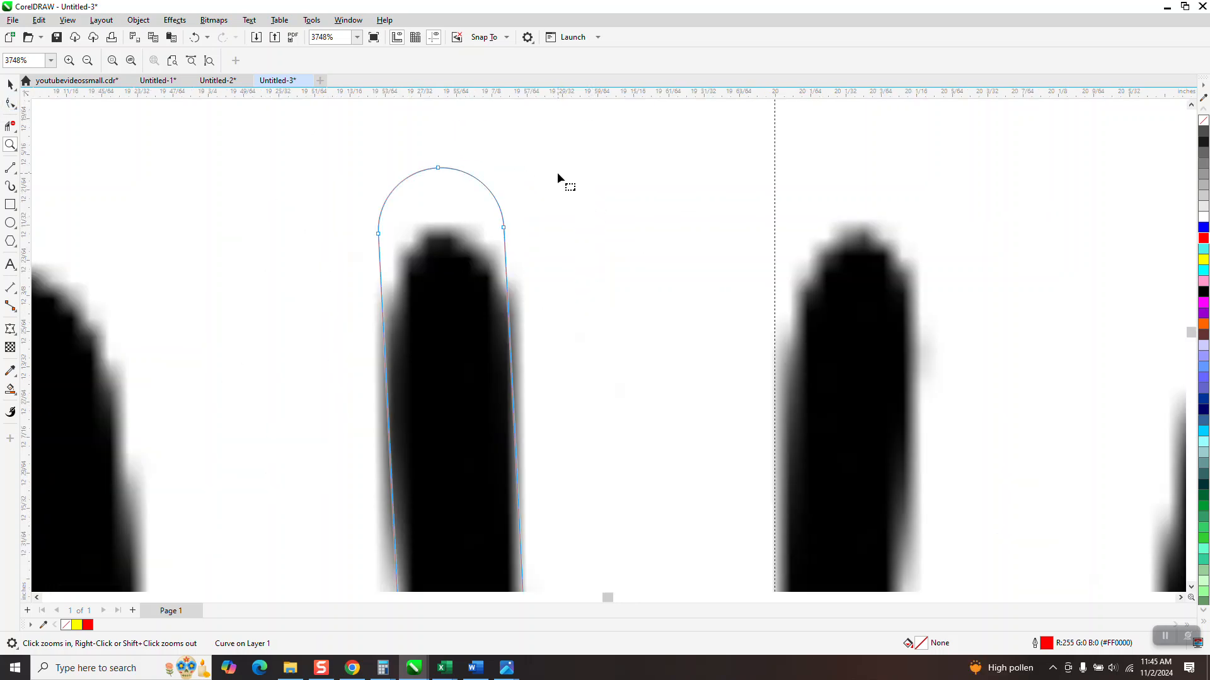
{"action": "mouse_move", "coordinate": [324, 157]}
{"action": "left_mouse_down"}
{"action": "mouse_move", "coordinate": [547, 252]}
{"action": "mouse_move", "coordinate": [504, 238]}
{"action": "mouse_move", "coordinate": [512, 290]}
{"action": "left_mouse_up"}
{"action": "scroll", "coordinate": [506, 232], "scroll_direction": "down", "scroll_amount": 5}
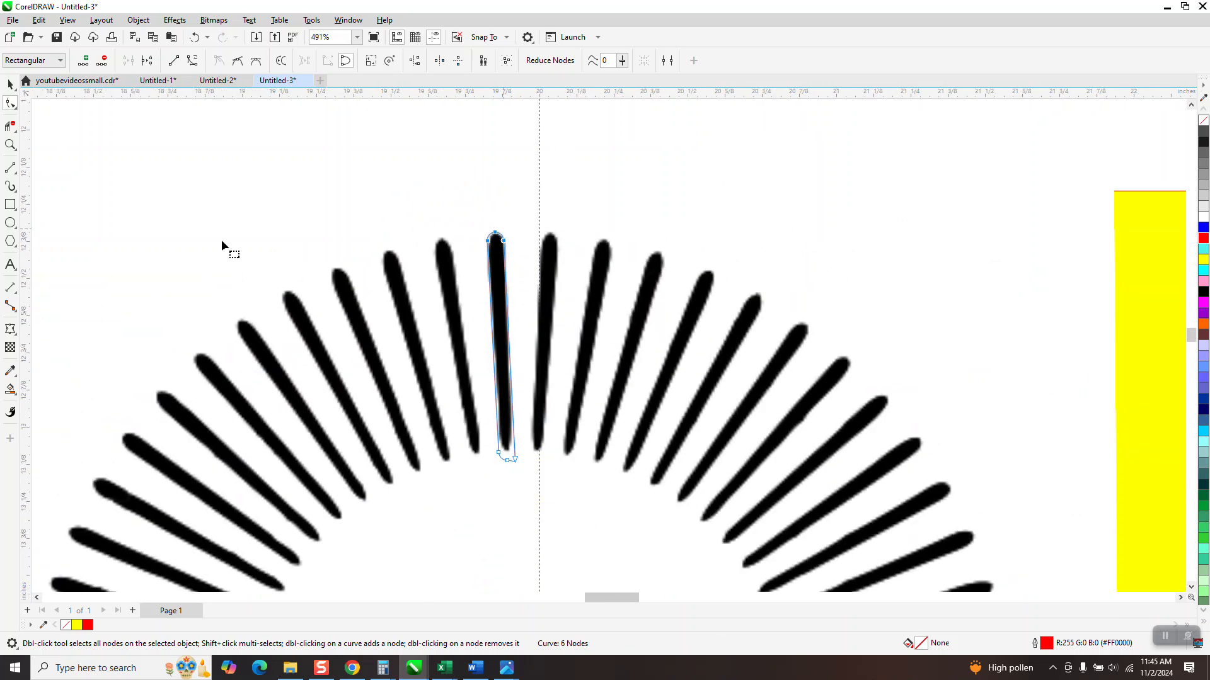
- Move the nodes at the outline's lower end up to meet the spoke's inner tip
{"action": "left_click", "coordinate": [10, 145]}
{"action": "left_click_drag", "start_coordinate": [467, 365], "coordinate": [688, 499]}
{"action": "left_click", "coordinate": [10, 104]}
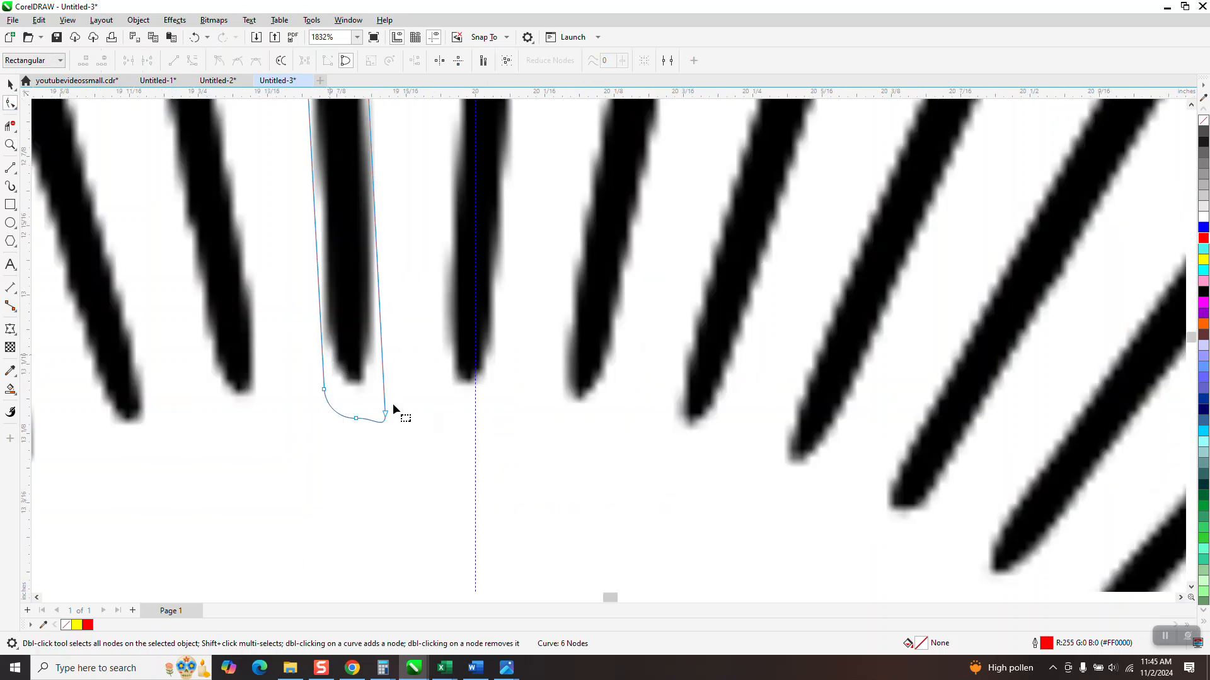
{"action": "left_click_drag", "start_coordinate": [388, 417], "coordinate": [387, 393]}
{"action": "left_click_drag", "start_coordinate": [305, 373], "coordinate": [355, 388]}
{"action": "left_click", "coordinate": [322, 357]}
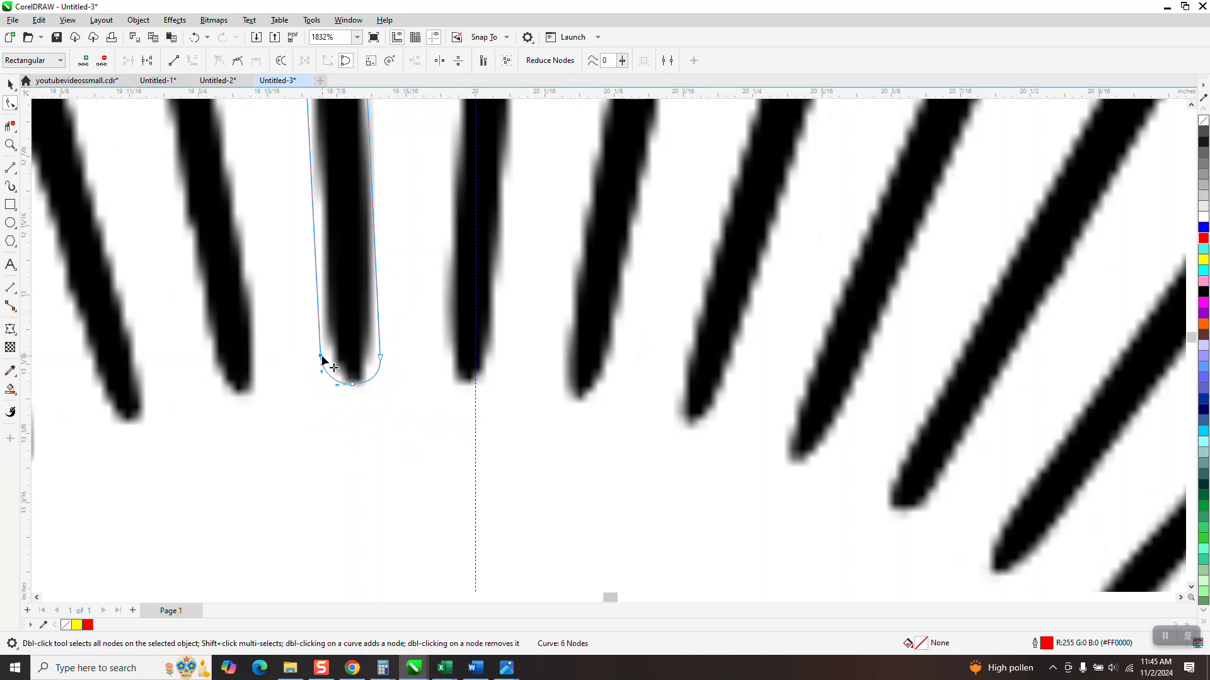
{"action": "key", "text": "Delete"}
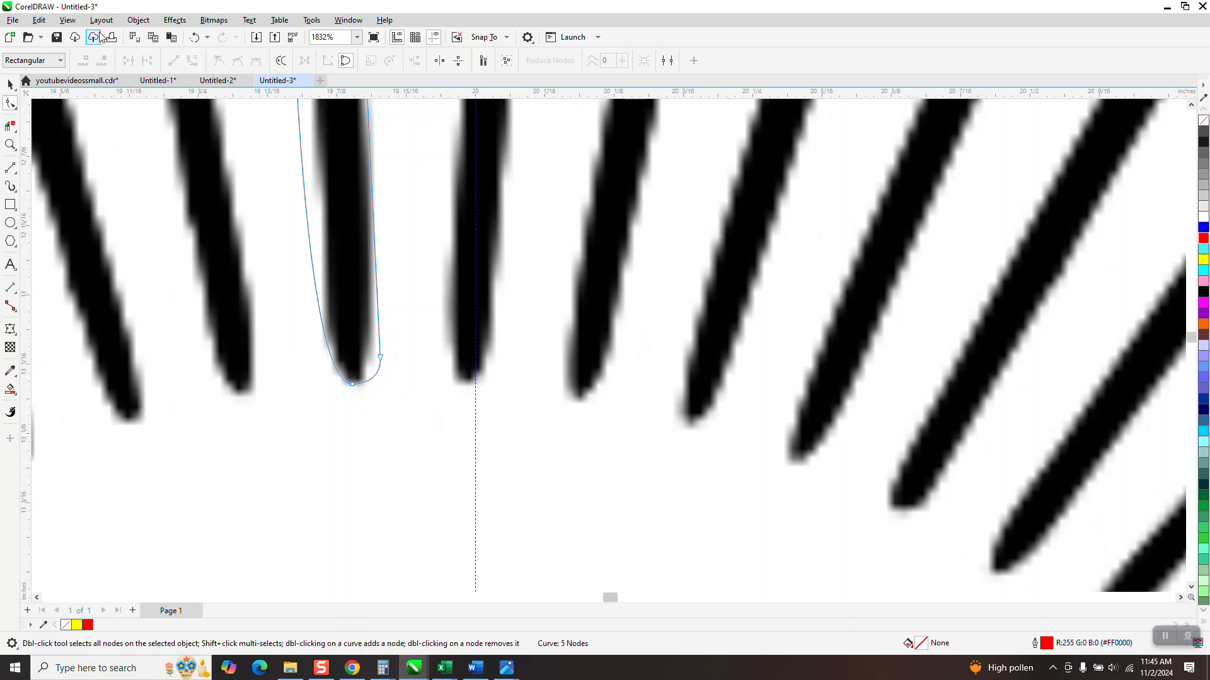
{"action": "left_click", "coordinate": [194, 37]}
- Move the two side nodes at the outline's lower end inward to taper it to the spoke's narrow tip
{"action": "left_click", "coordinate": [321, 357]}
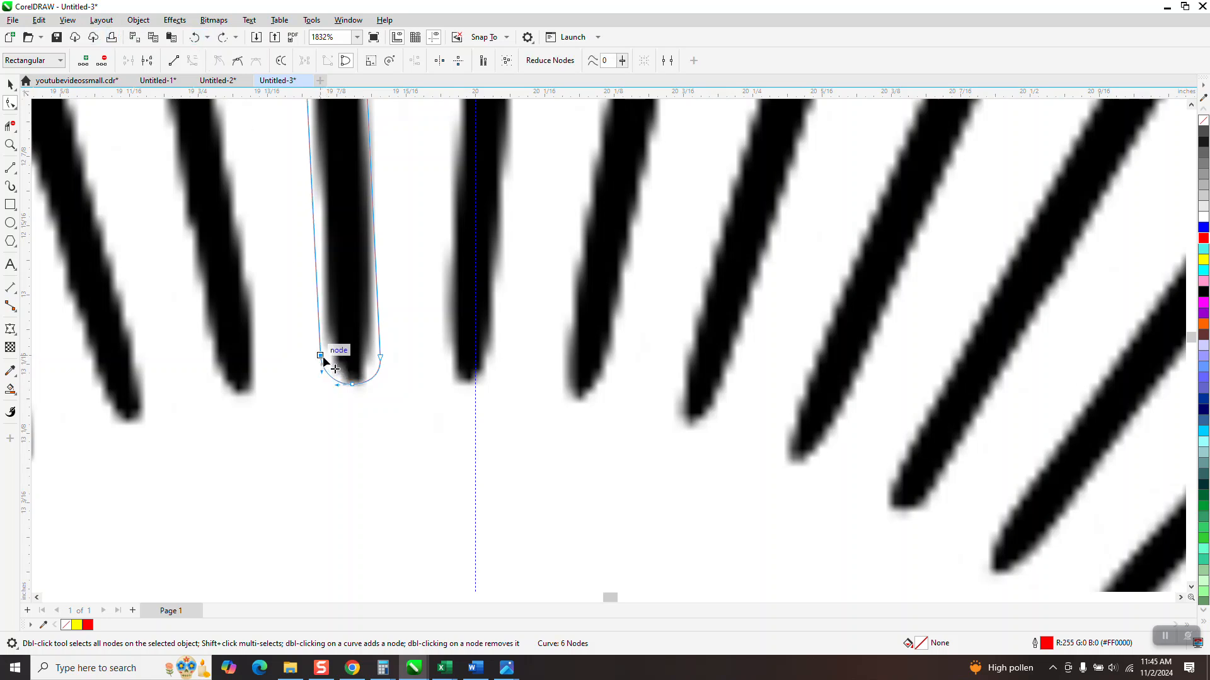
{"action": "left_click_drag", "start_coordinate": [324, 356], "coordinate": [374, 368]}
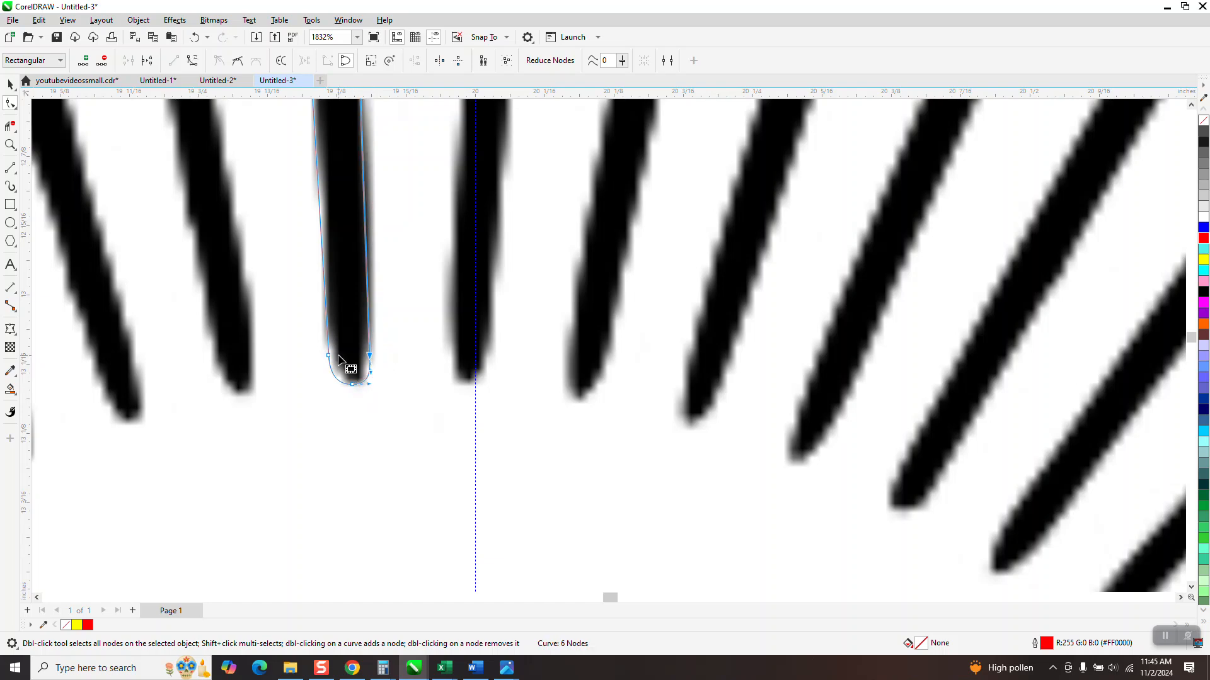
- Examine how the outline fits the spoke's rounded outer tip, and select the whole outline shape
{"action": "scroll", "coordinate": [345, 452], "scroll_direction": "down", "scroll_amount": 4}
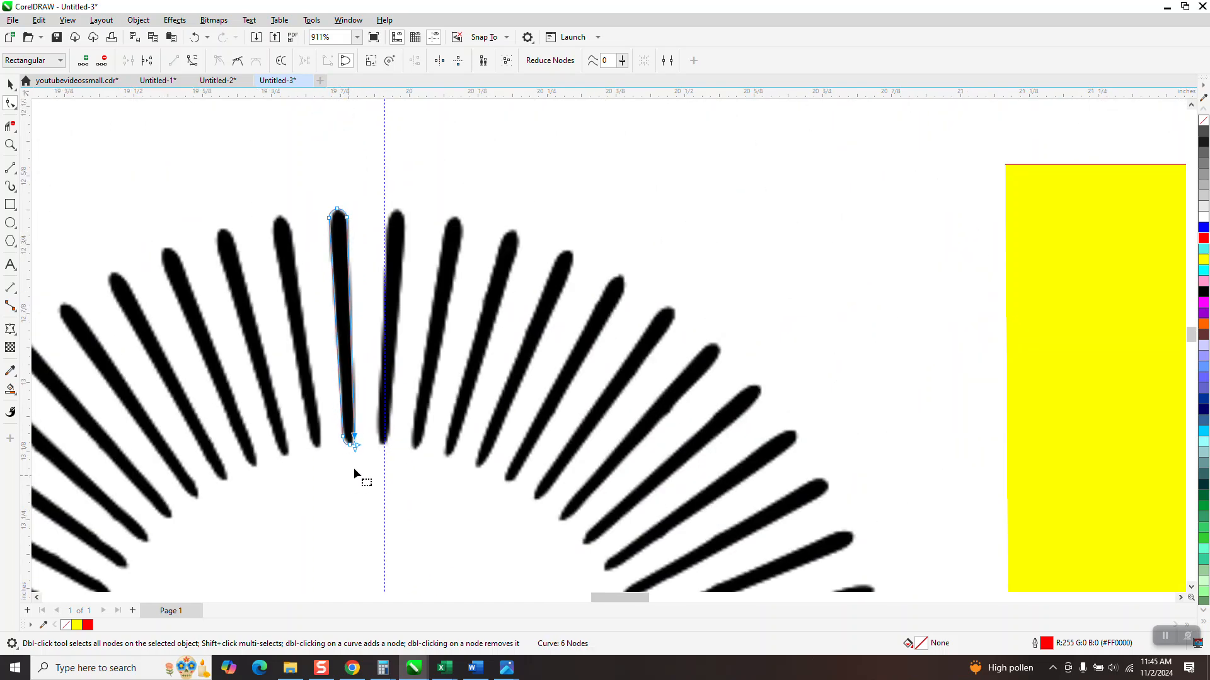
{"action": "left_click", "coordinate": [9, 149]}
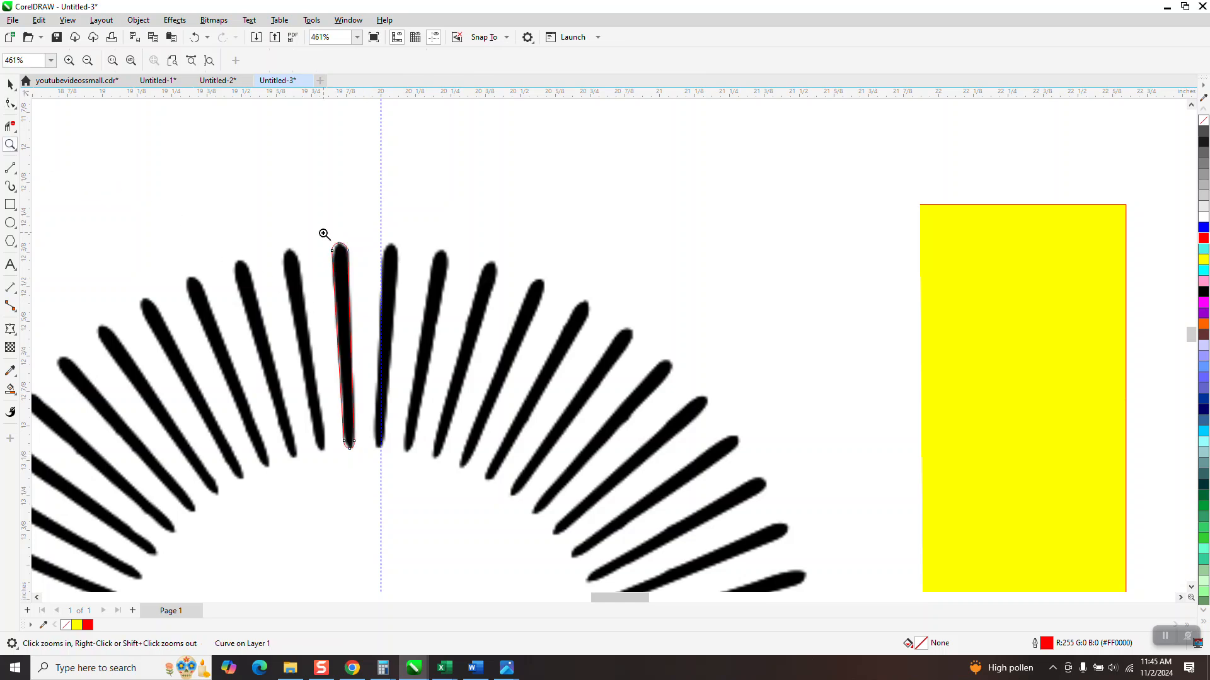
{"action": "left_click", "coordinate": [380, 274]}
{"action": "scroll", "coordinate": [520, 191], "scroll_direction": "down", "scroll_amount": 10}
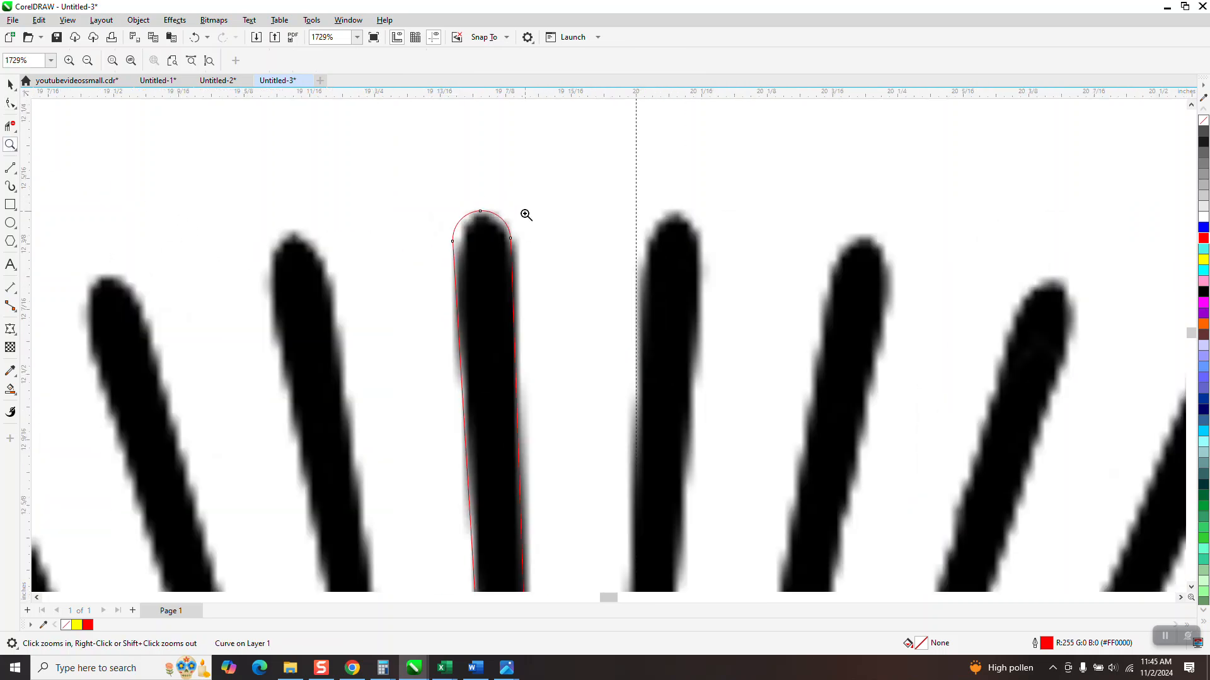
{"action": "left_click", "coordinate": [9, 86]}
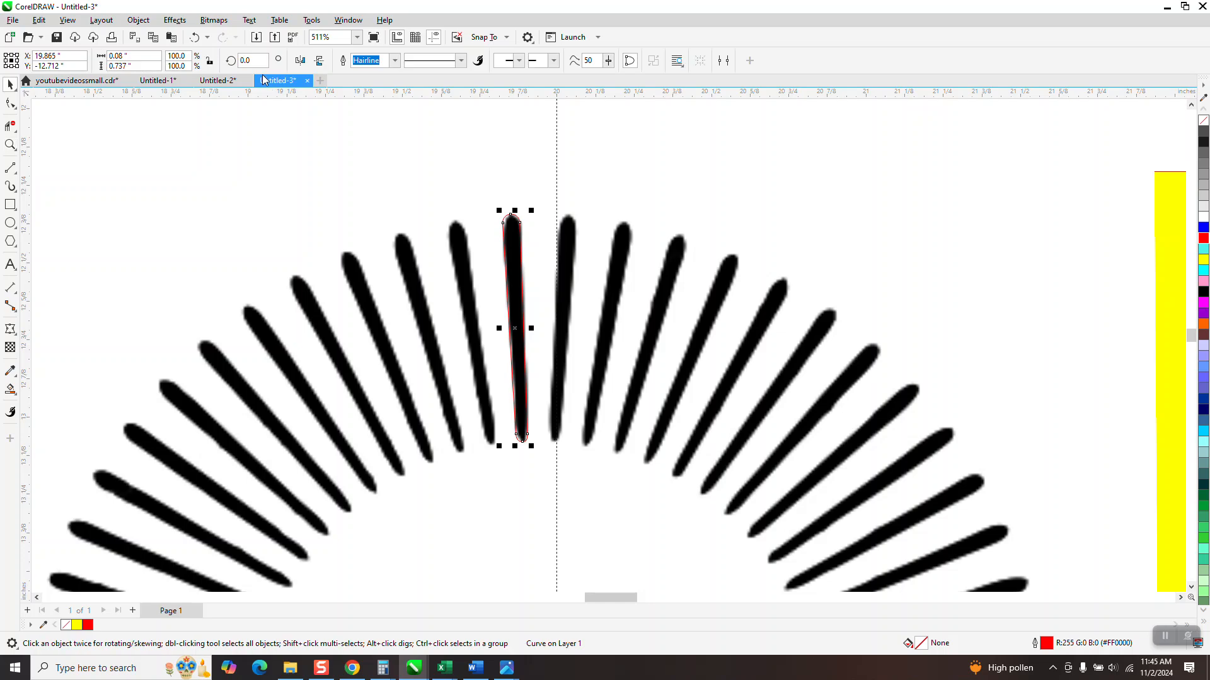
{"action": "scroll", "coordinate": [320, 152], "scroll_direction": "down", "scroll_amount": 2}
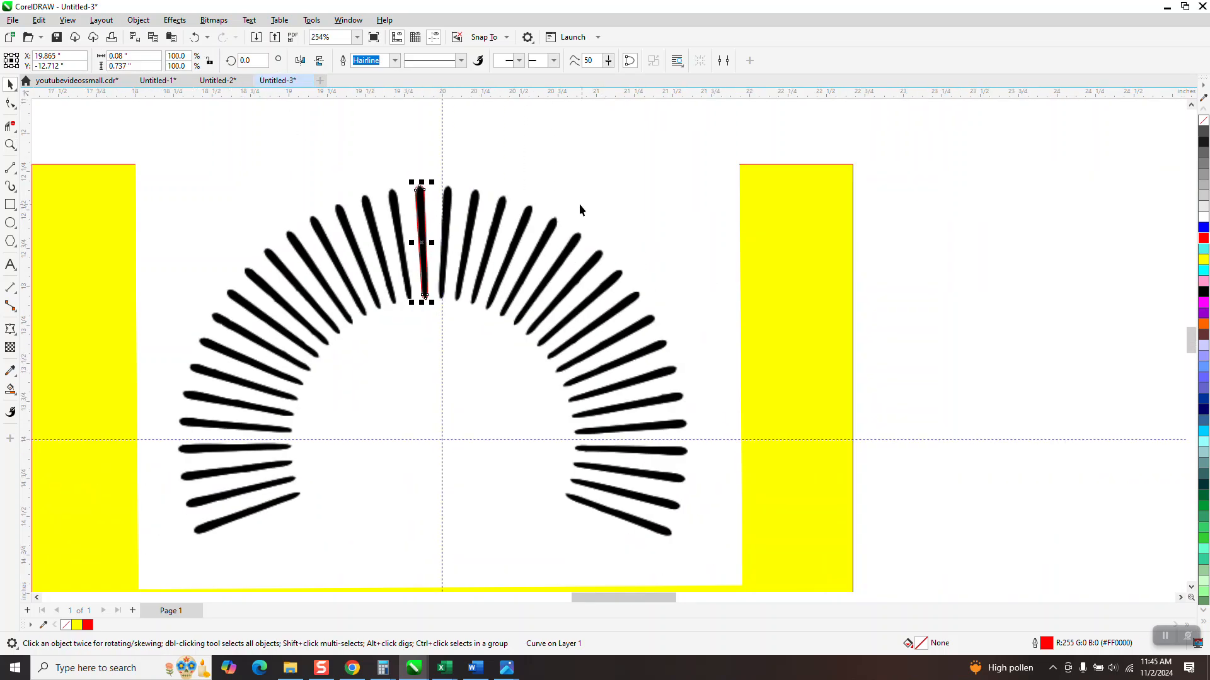
- Draw a circle centred on the page and enlarge it to about 3.314 inches across to meet the spokes' outer tips
{"action": "scroll", "coordinate": [552, 200], "scroll_direction": "down", "scroll_amount": 1}
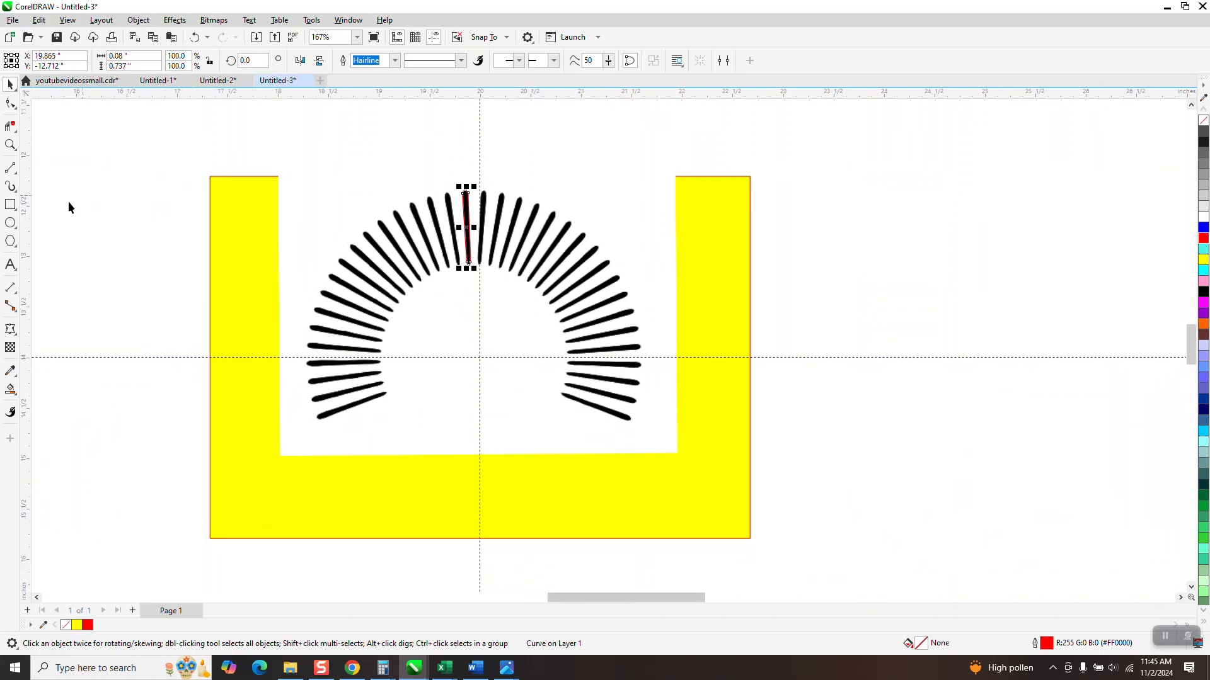
{"action": "left_click", "coordinate": [11, 223]}
{"action": "left_click_drag", "start_coordinate": [924, 198], "coordinate": [764, 452]}
{"action": "key", "text": "p"}
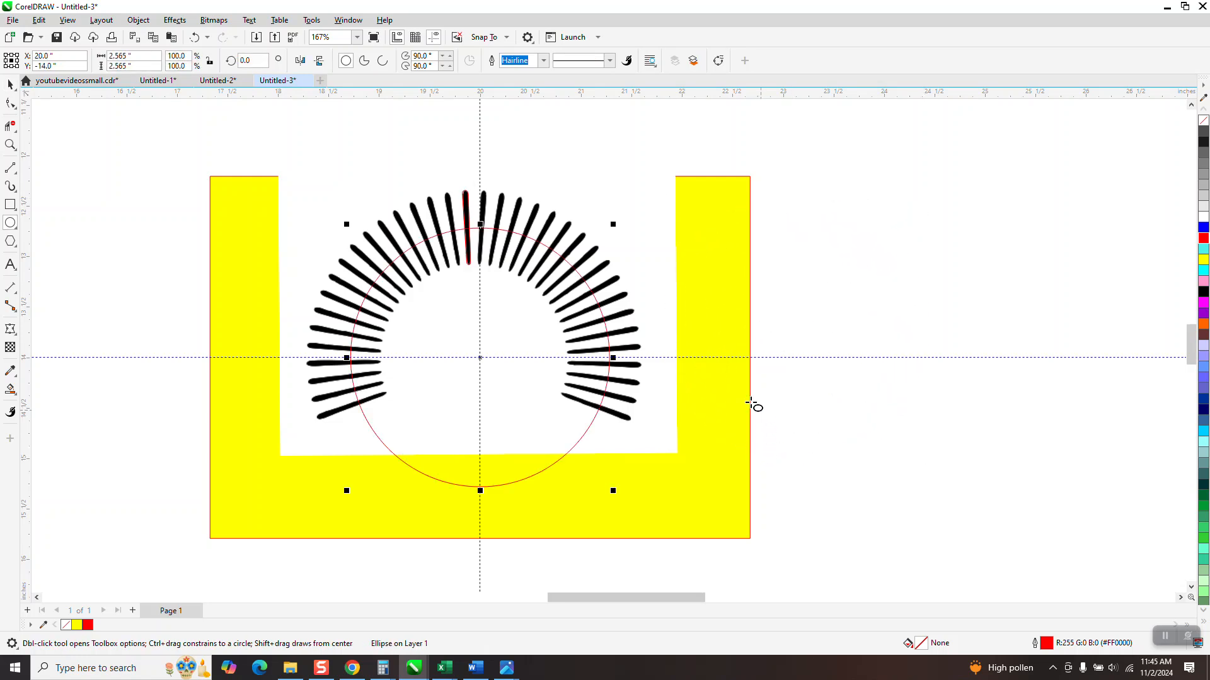
{"action": "left_click", "coordinate": [11, 85]}
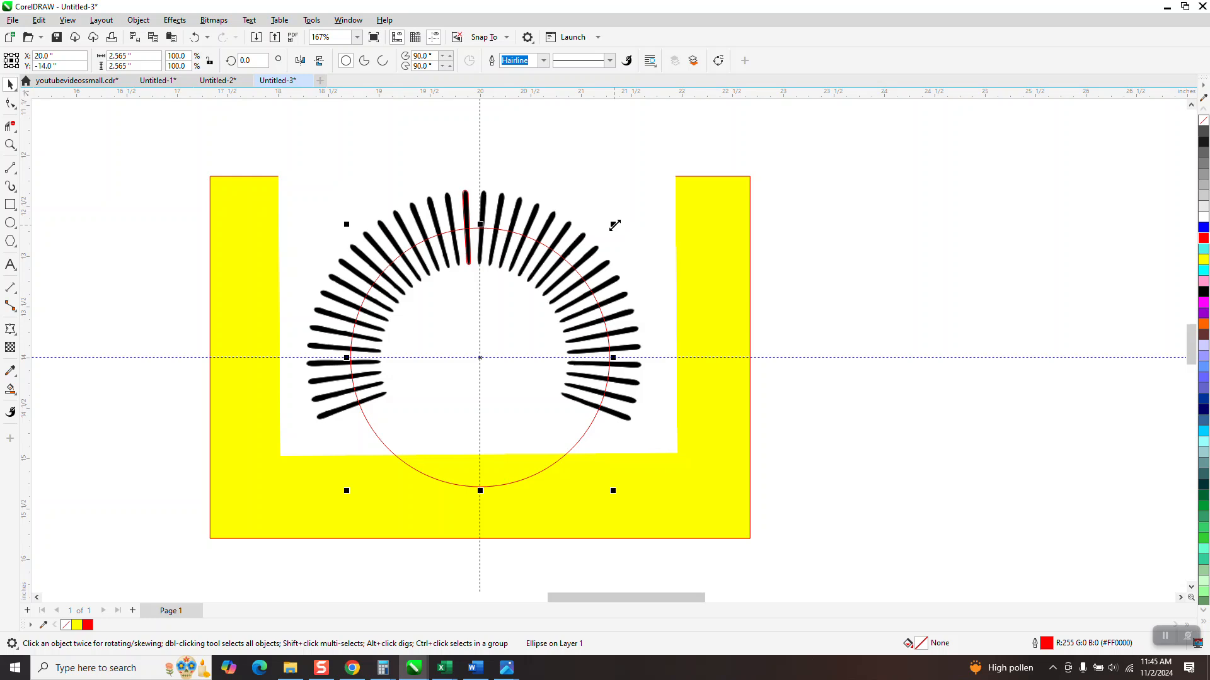
{"action": "left_click_drag", "start_coordinate": [615, 225], "coordinate": [667, 192]}
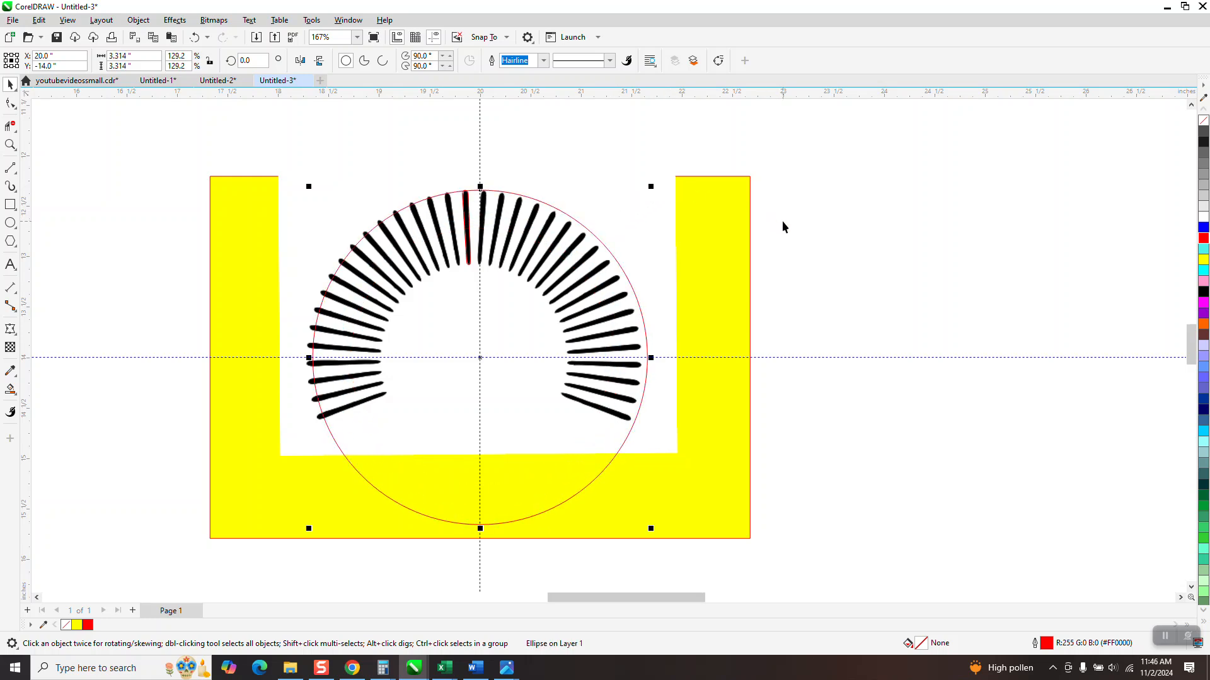
{"action": "left_click", "coordinate": [784, 221]}
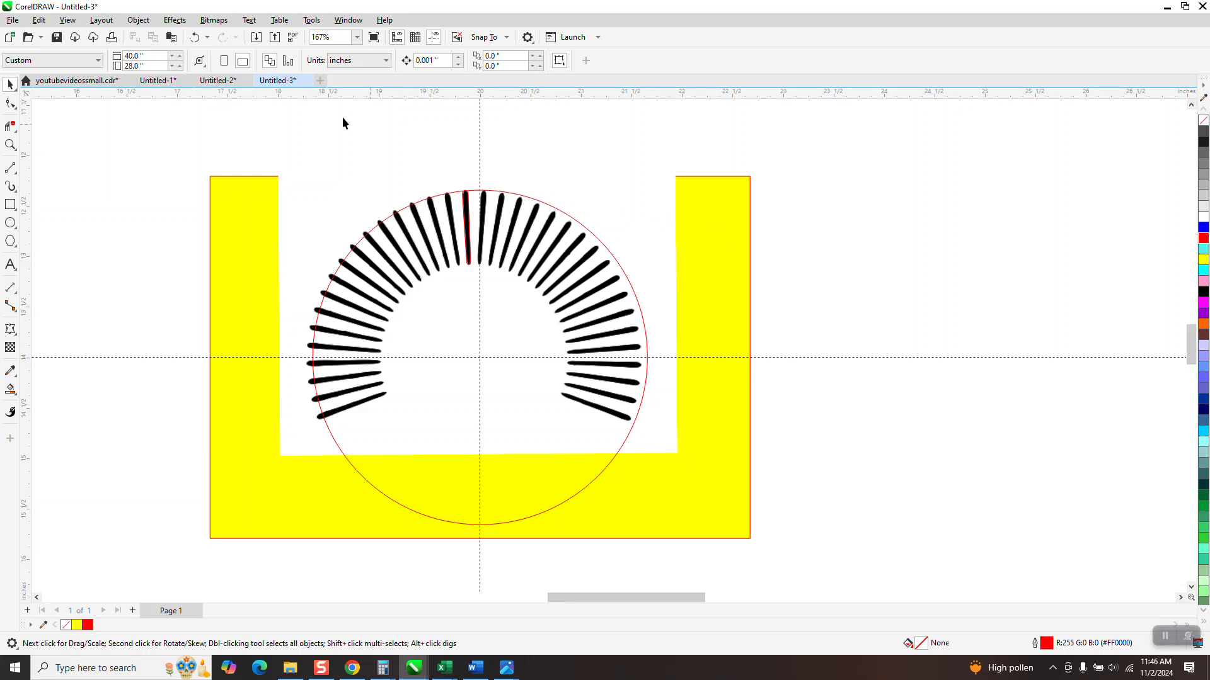
- Unlock all locked objects in the drawing
{"action": "left_click", "coordinate": [138, 19]}
{"action": "mouse_move", "coordinate": [157, 252]}
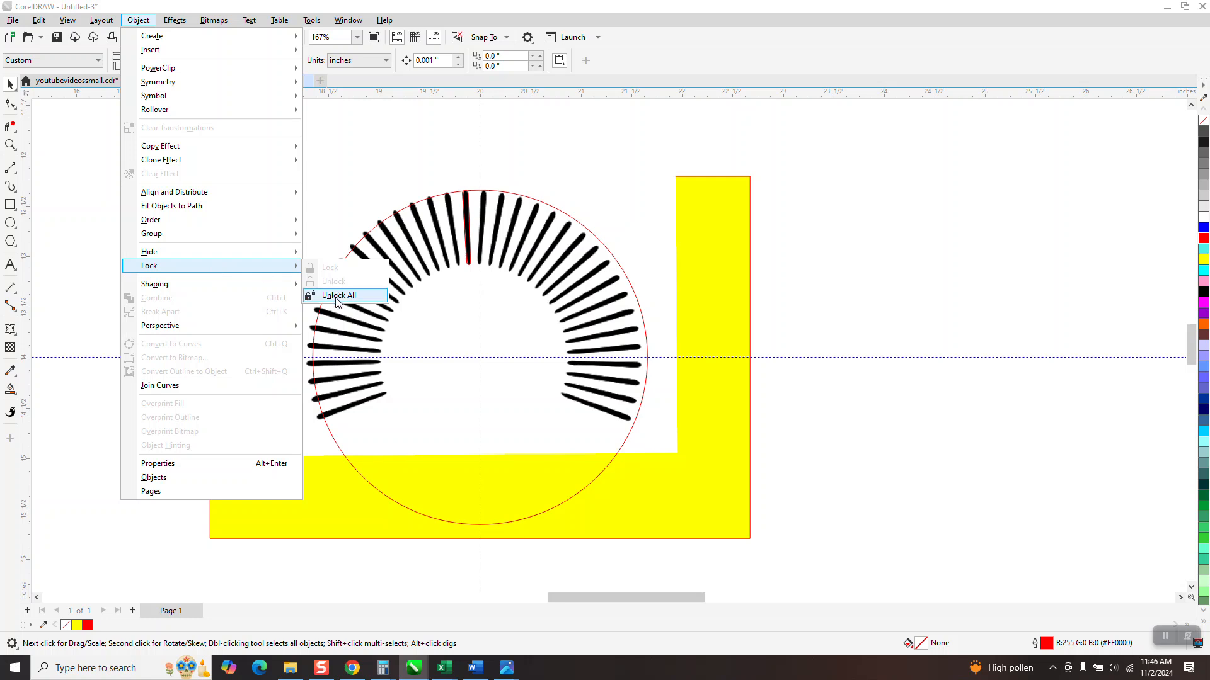
{"action": "left_click", "coordinate": [335, 295]}
{"action": "left_click", "coordinate": [827, 225]}
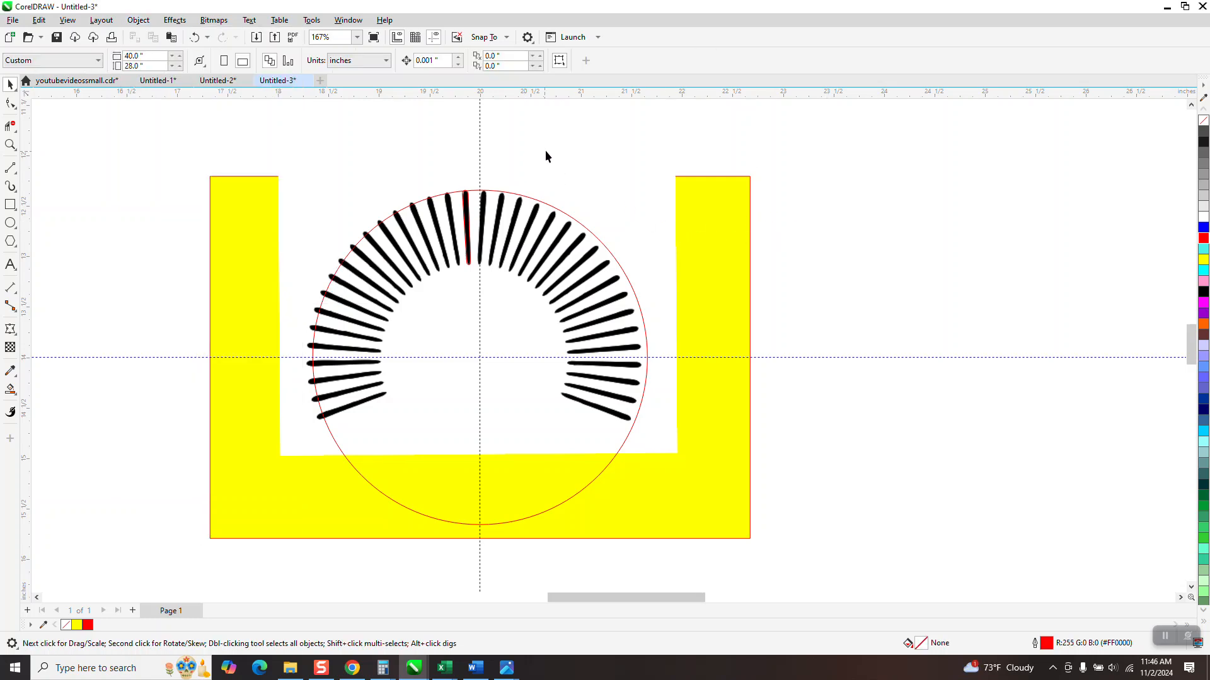
- Nudge the sunburst image right to a horizontal position of 20.04 inches, lining its spokes up with the circle
{"action": "left_click", "coordinate": [659, 220]}
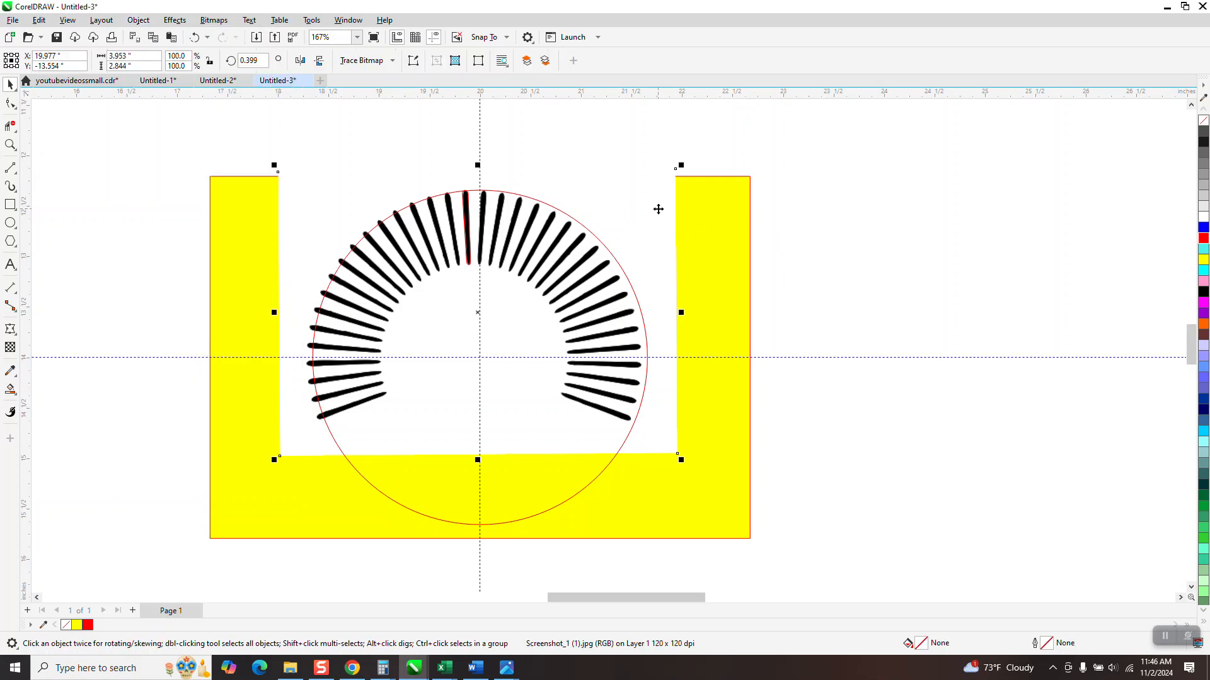
{"action": "key", "text": "Right"}
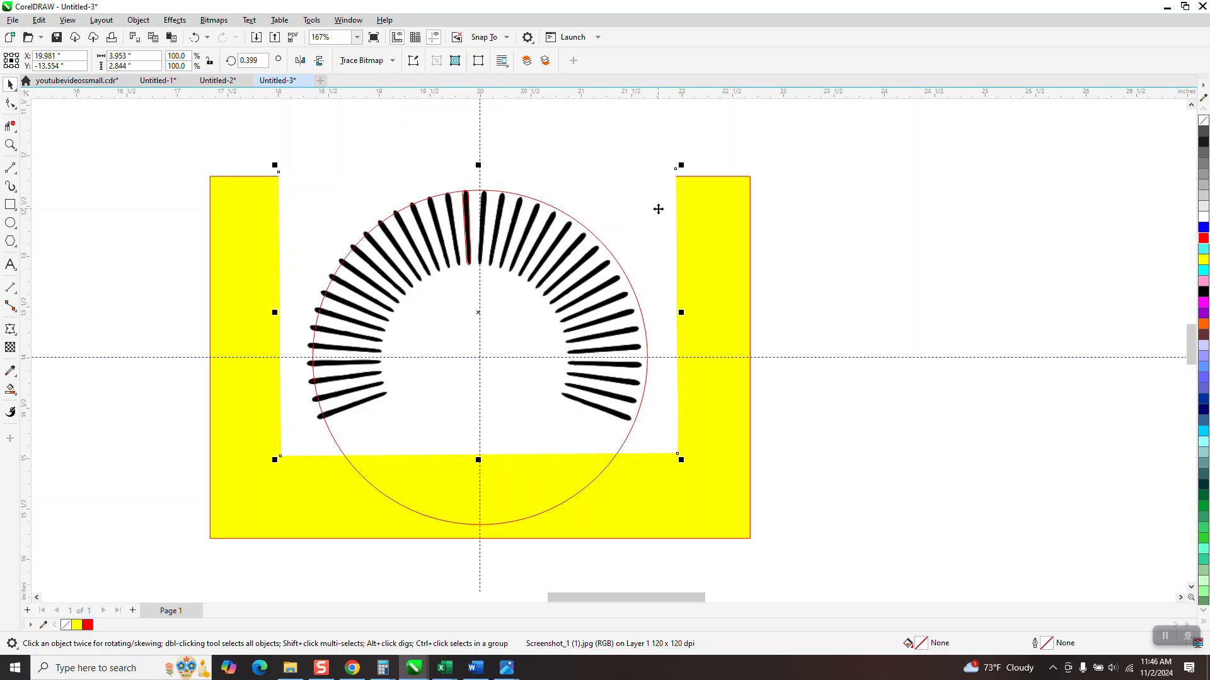
{"action": "key", "text": "Right"}
{"action": "key", "text": "Right"}
{"action": "key", "text": "Right"}
{"action": "key", "text": "Right"}
{"action": "key", "text": "Right"}
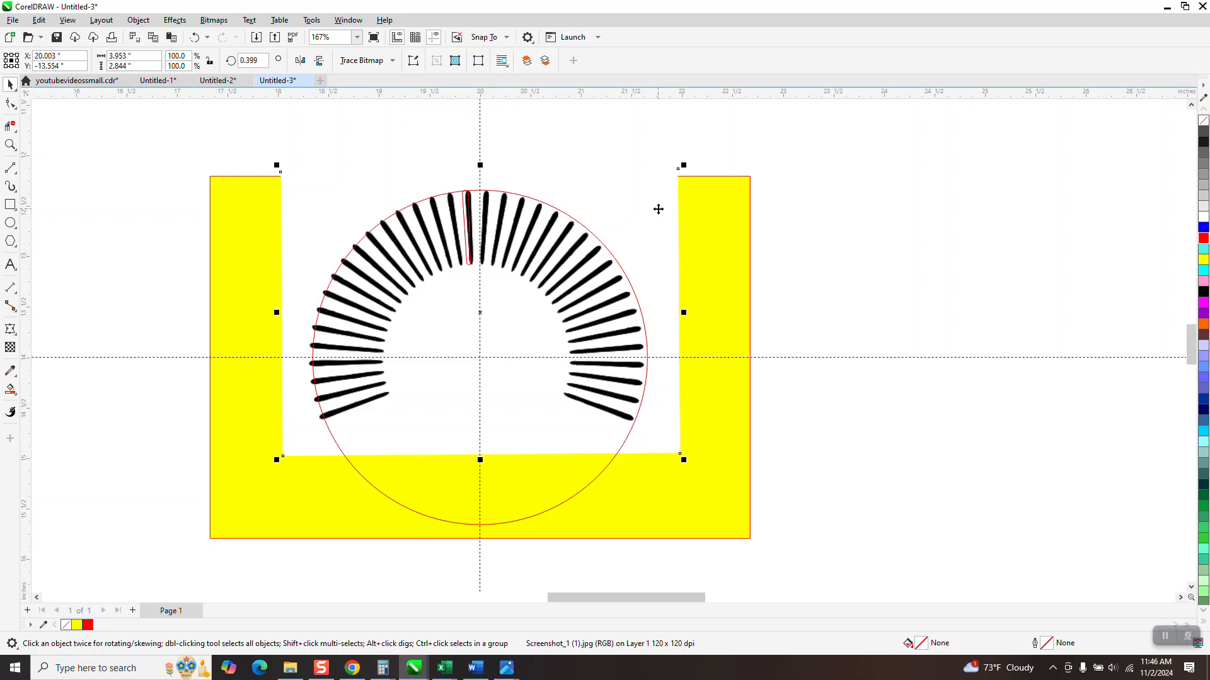
{"action": "key", "text": "Right"}
{"action": "key", "text": "Right"}
{"action": "key", "text": "Right"}
{"action": "key", "text": "Right"}
{"action": "key", "text": "Right"}
{"action": "key", "text": "Right"}
{"action": "key", "text": "Right"}
{"action": "key", "text": "Right"}
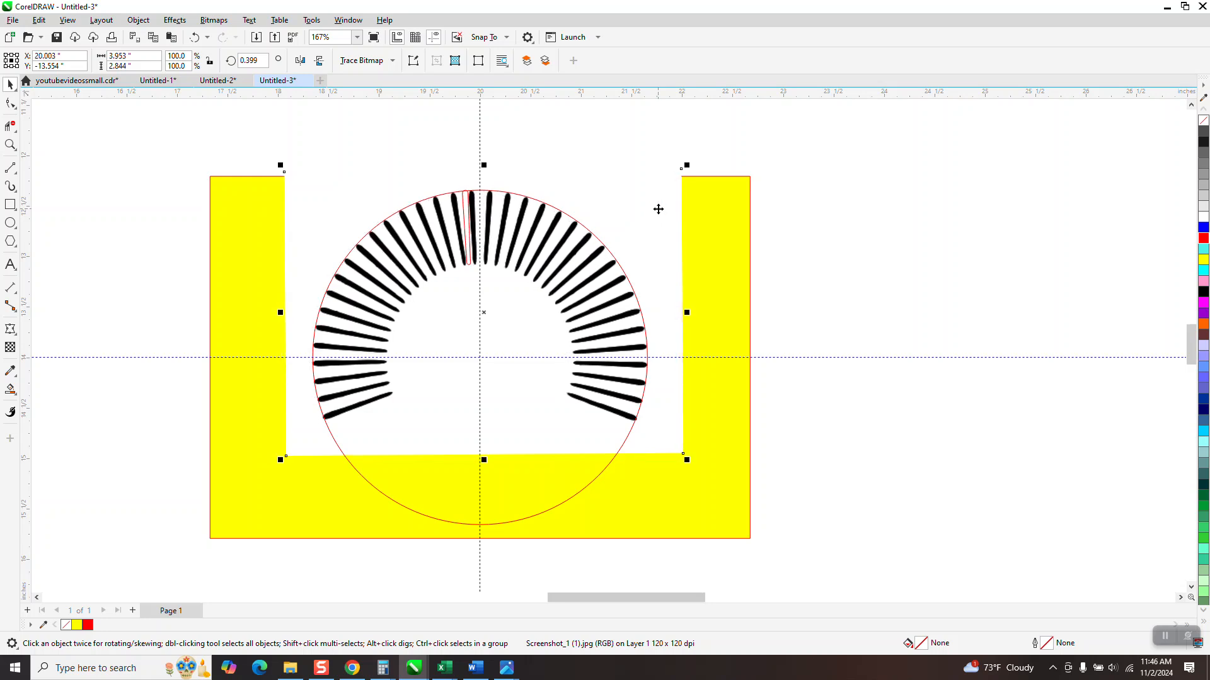
{"action": "key", "text": "Right"}
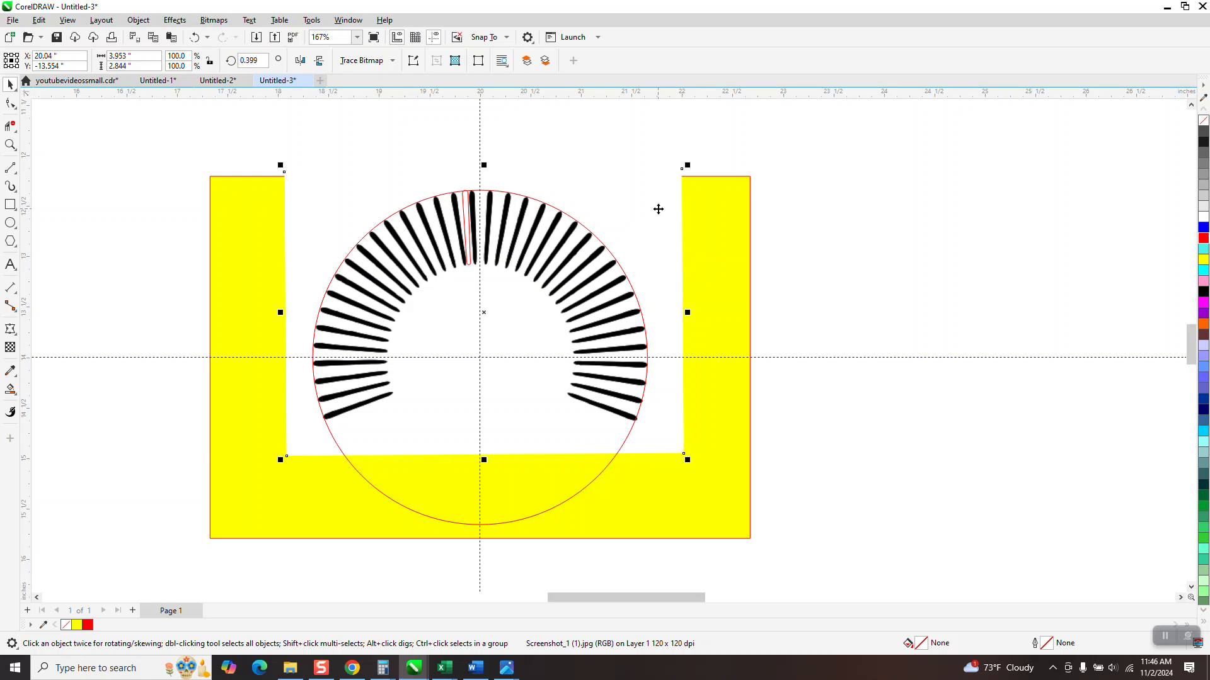
{"action": "left_click", "coordinate": [869, 146]}
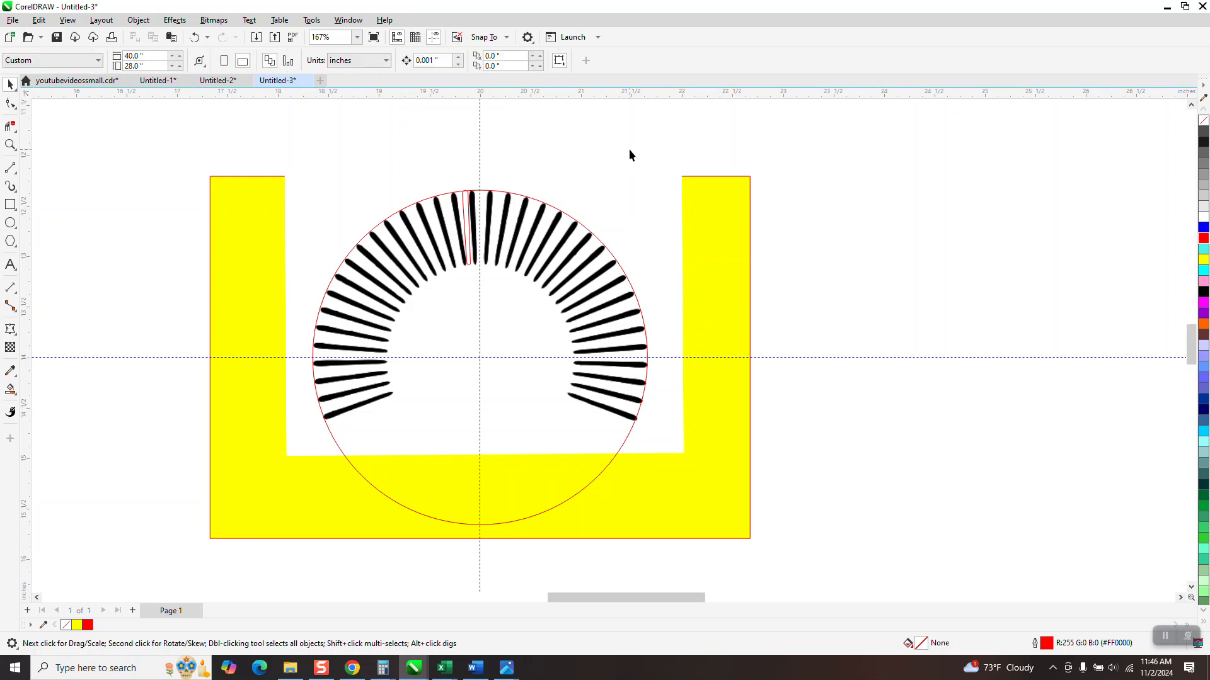
- Lock the yellow rectangle and the sunburst image together
{"action": "left_click", "coordinate": [712, 230]}
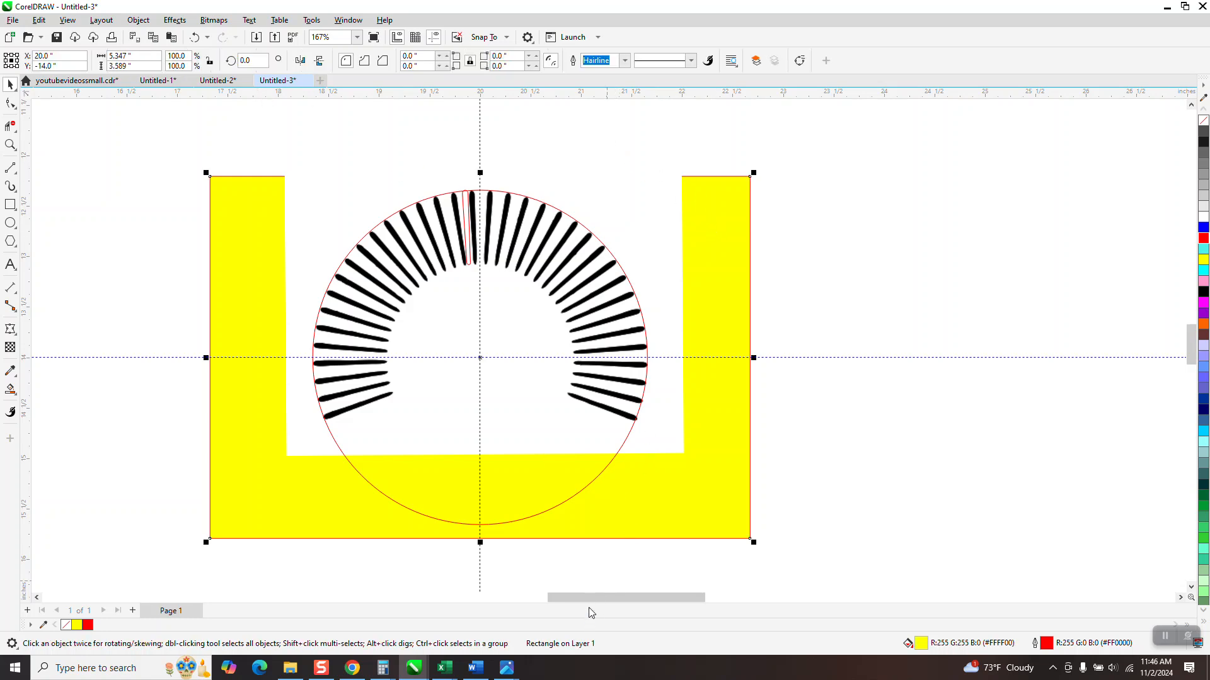
{"action": "left_click", "coordinate": [676, 444], "text": "shift"}
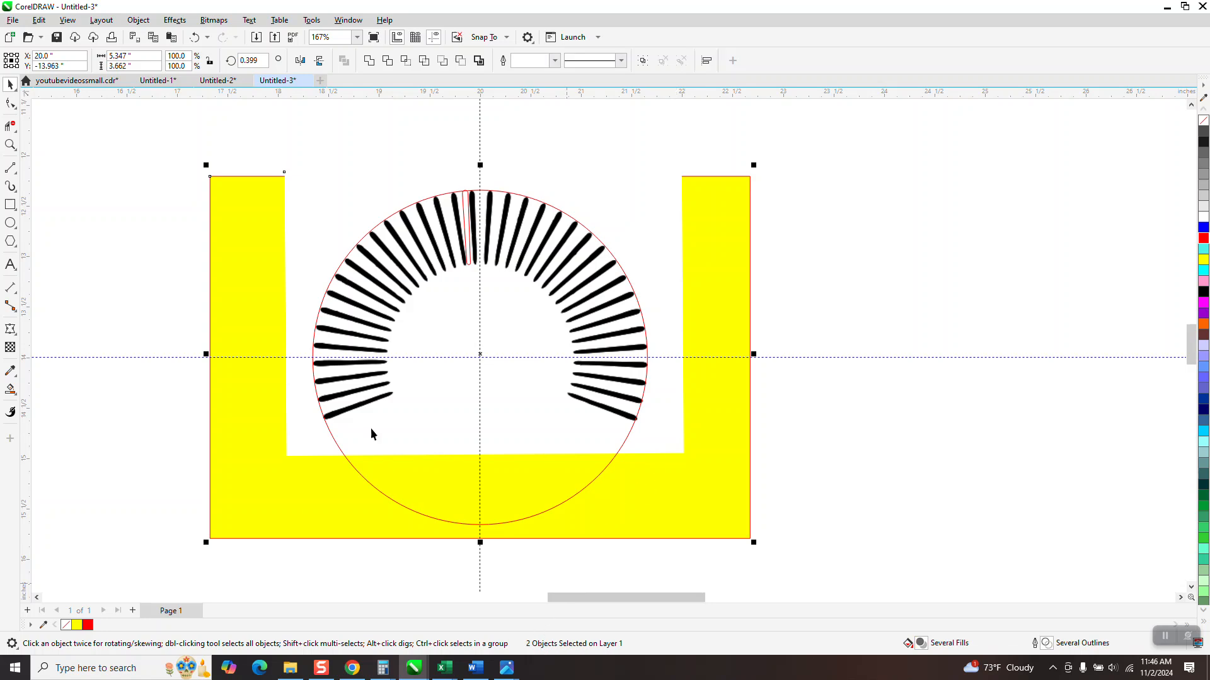
{"action": "left_click", "coordinate": [142, 20]}
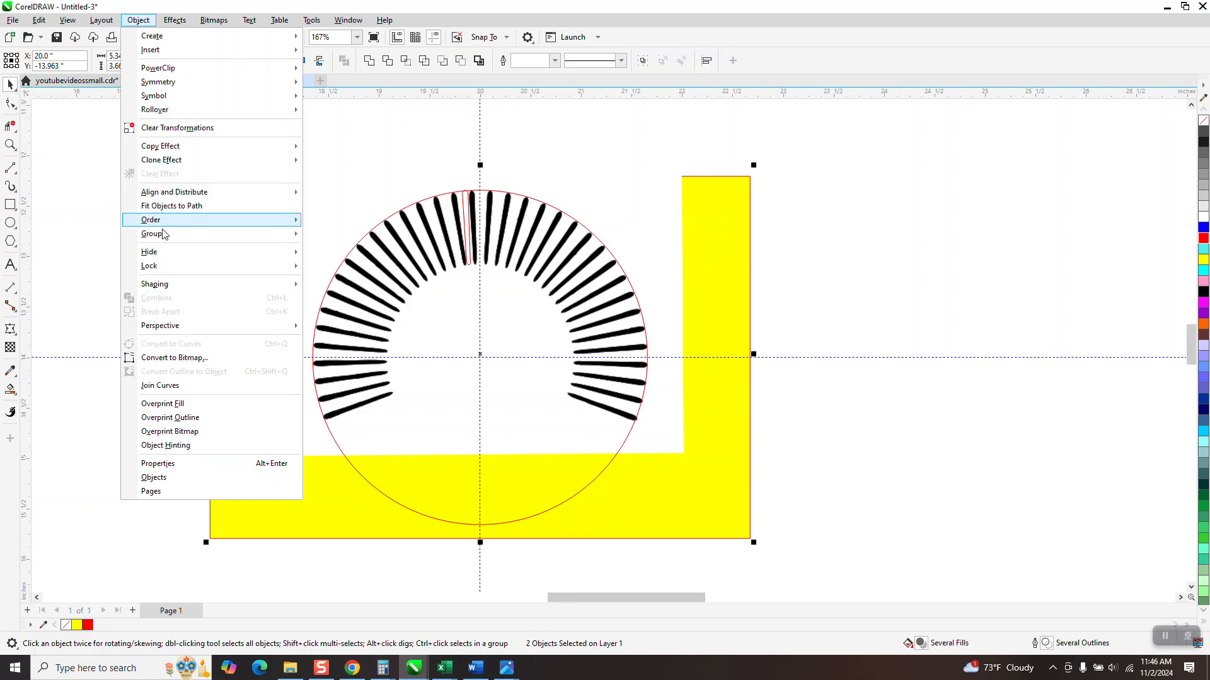
{"action": "mouse_move", "coordinate": [163, 270]}
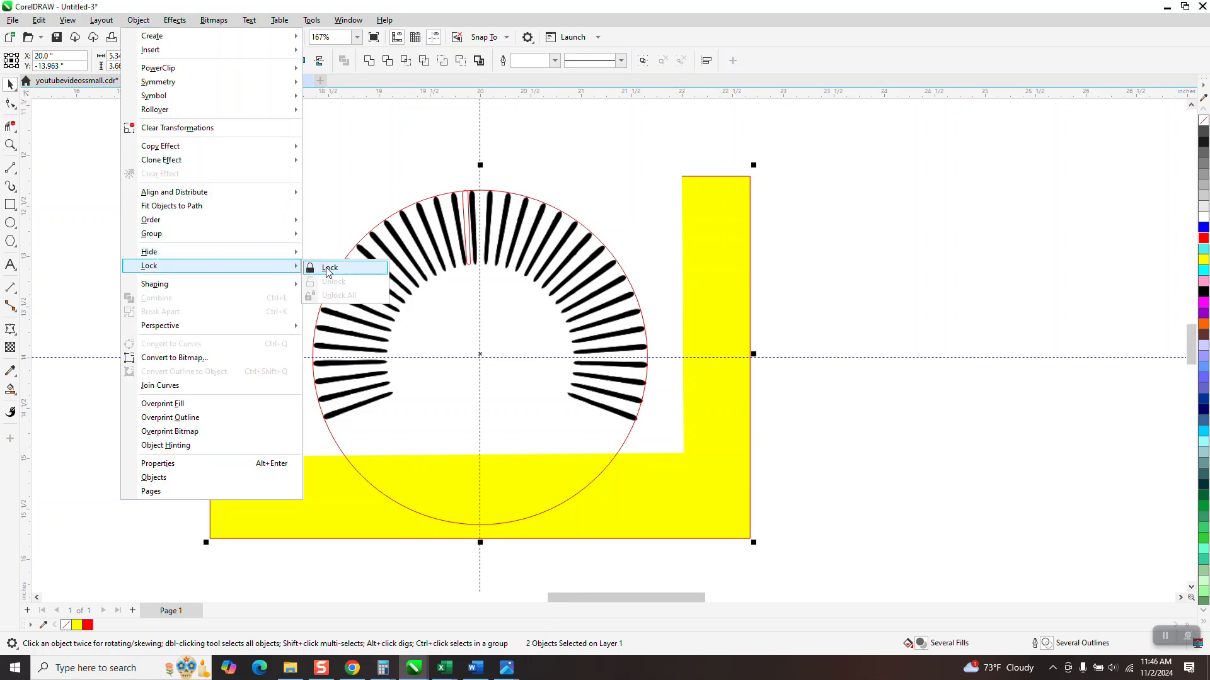
{"action": "left_click", "coordinate": [327, 266]}
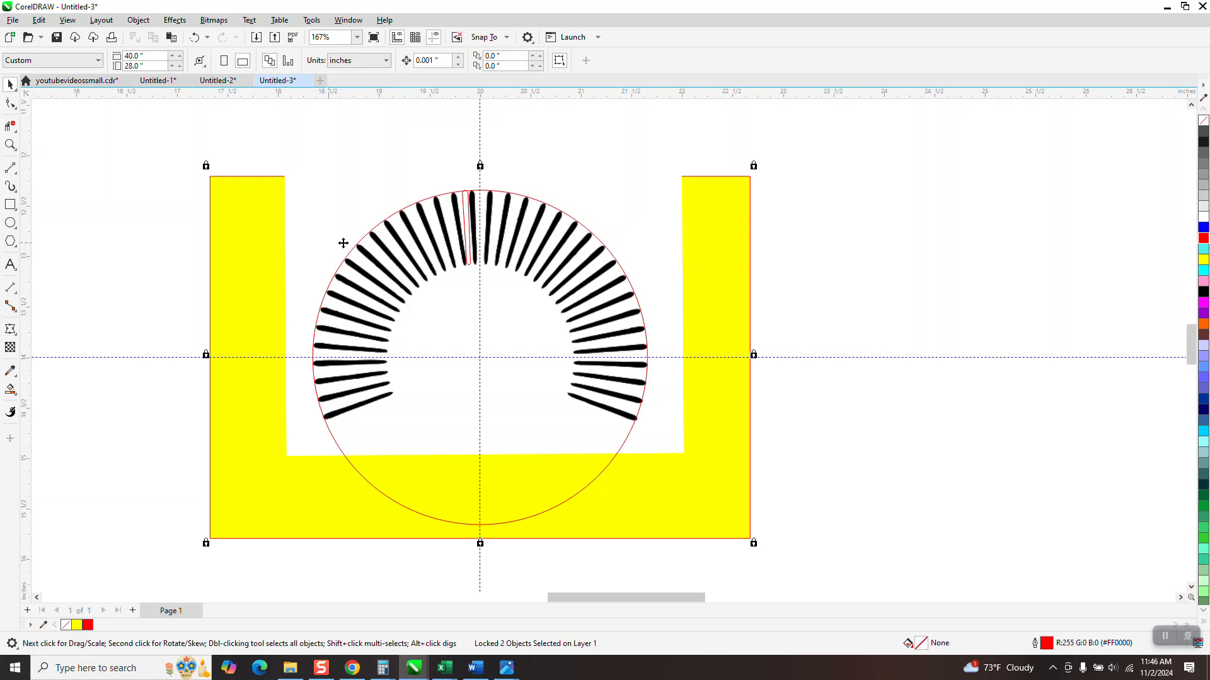
- Move the red spoke outline onto the black spoke just left of the vertical centre guideline
{"action": "left_click", "coordinate": [10, 144]}
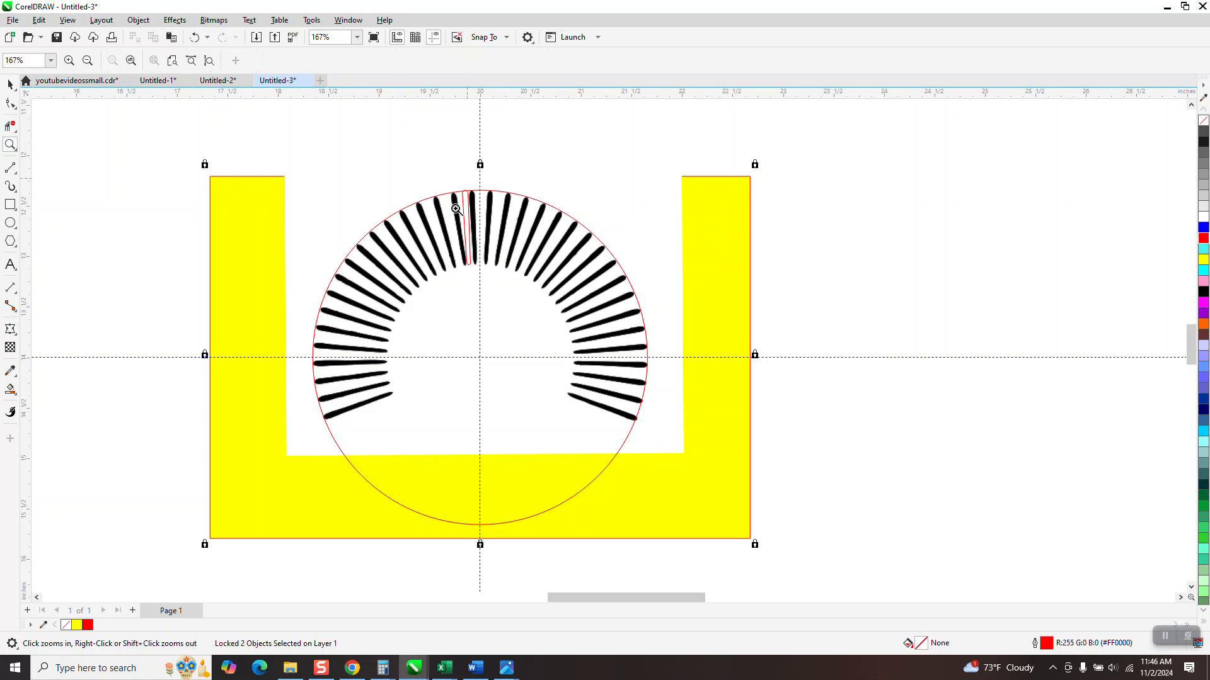
{"action": "left_click_drag", "start_coordinate": [466, 182], "coordinate": [534, 280]}
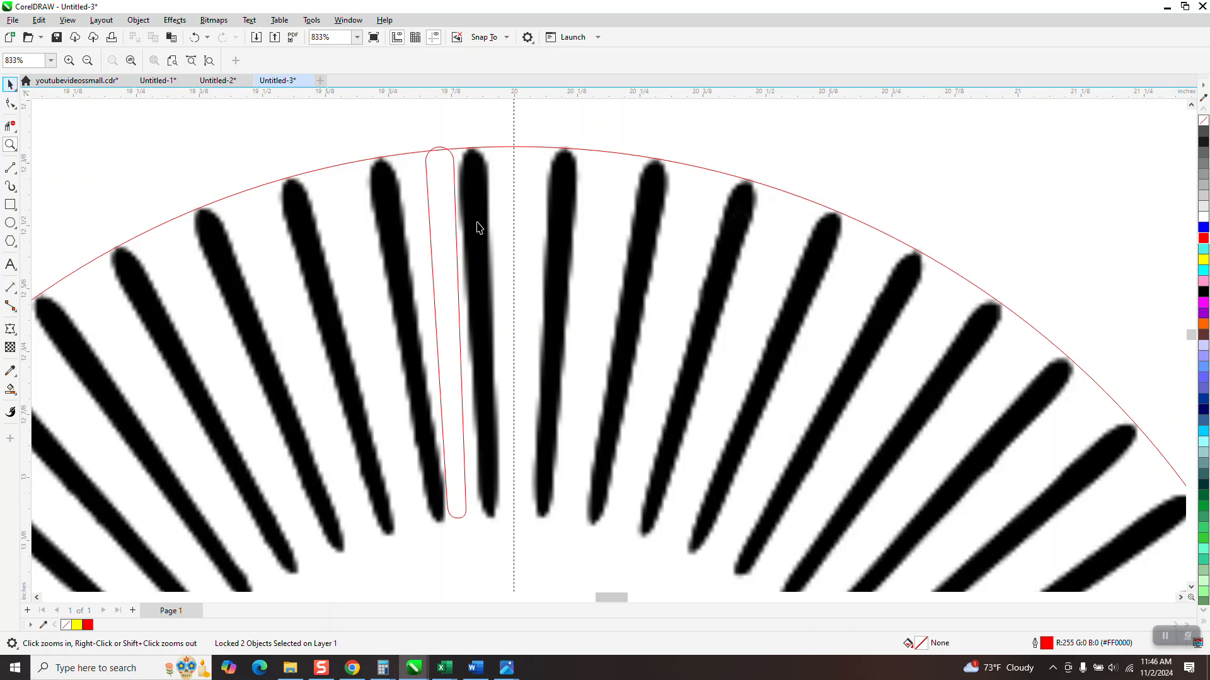
{"action": "key", "text": "space"}
{"action": "left_click", "coordinate": [458, 296]}
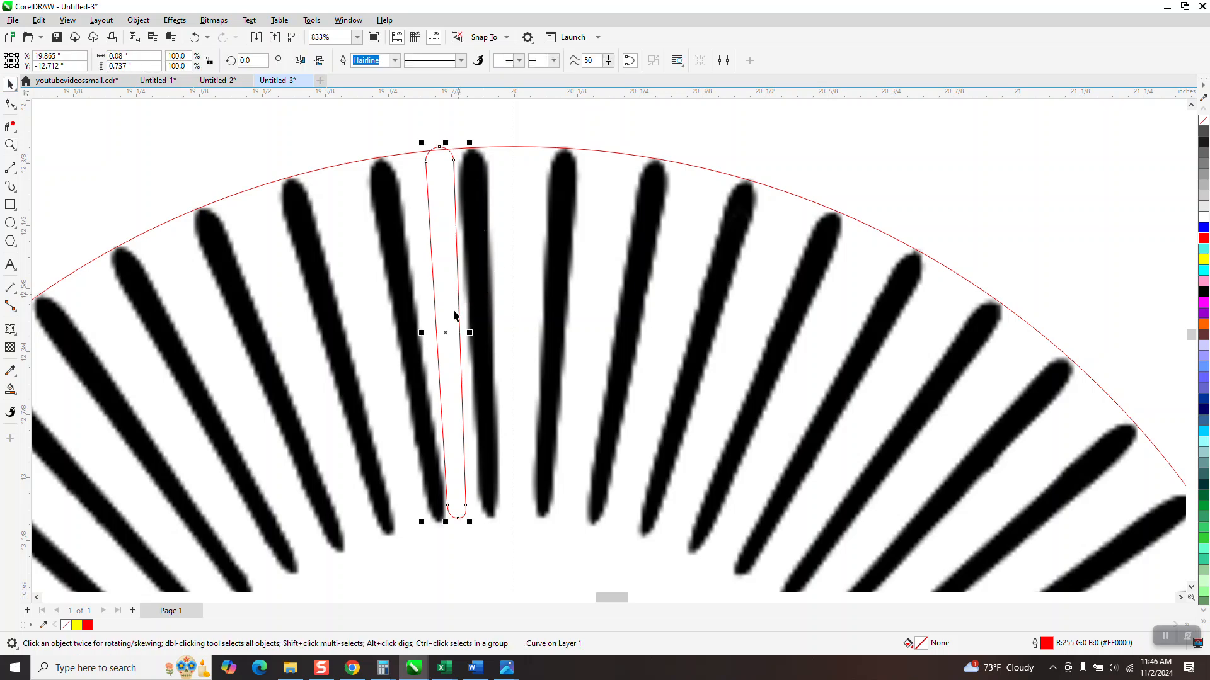
{"action": "left_click_drag", "start_coordinate": [451, 332], "coordinate": [476, 330]}
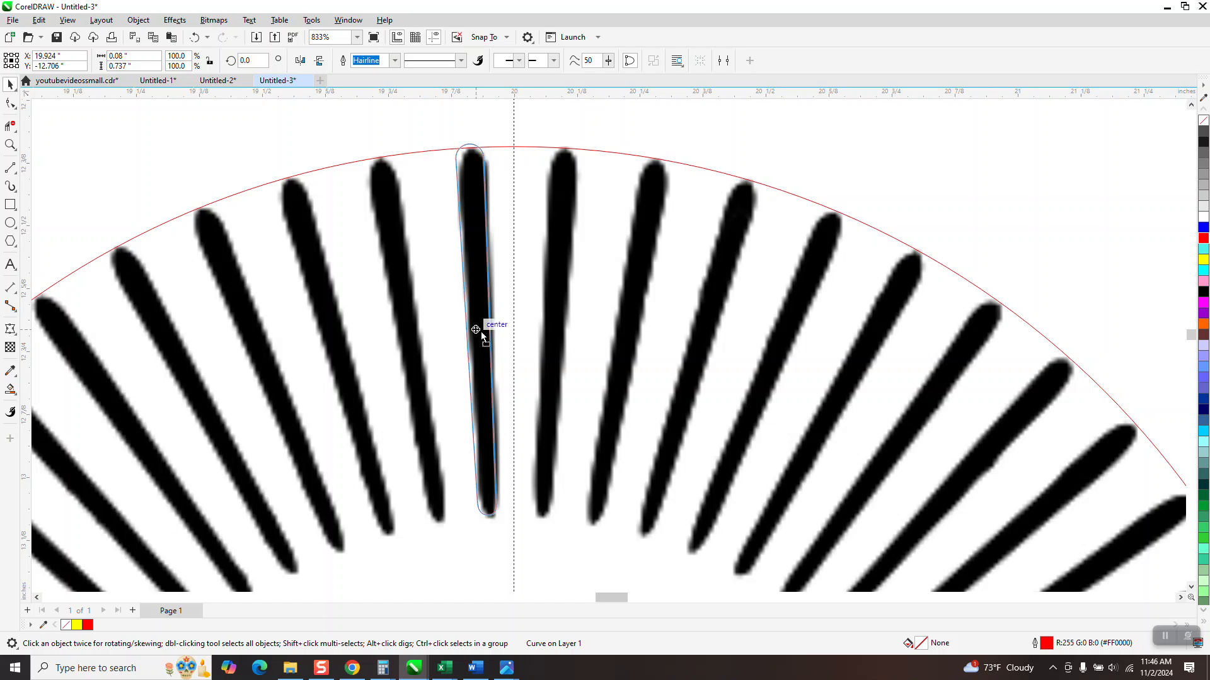
- Place the spoke outline's centre of rotation at the centre of the circle
{"action": "scroll", "coordinate": [481, 329], "scroll_direction": "down", "scroll_amount": 4}
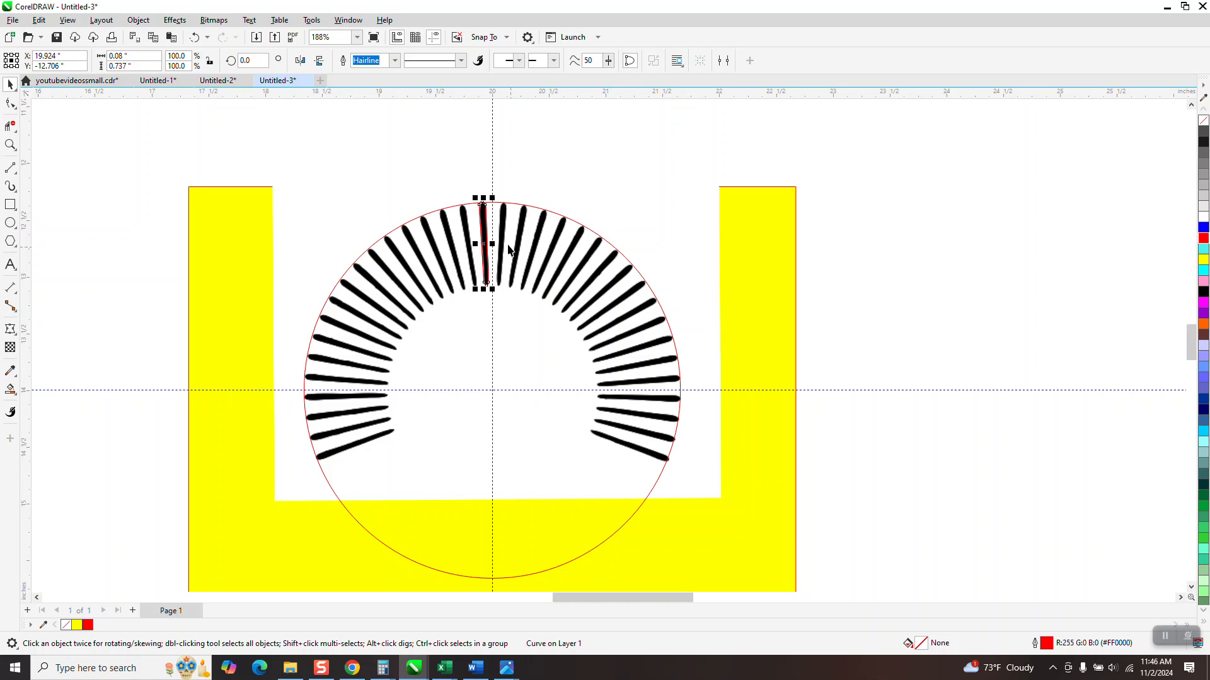
{"action": "left_click", "coordinate": [485, 244]}
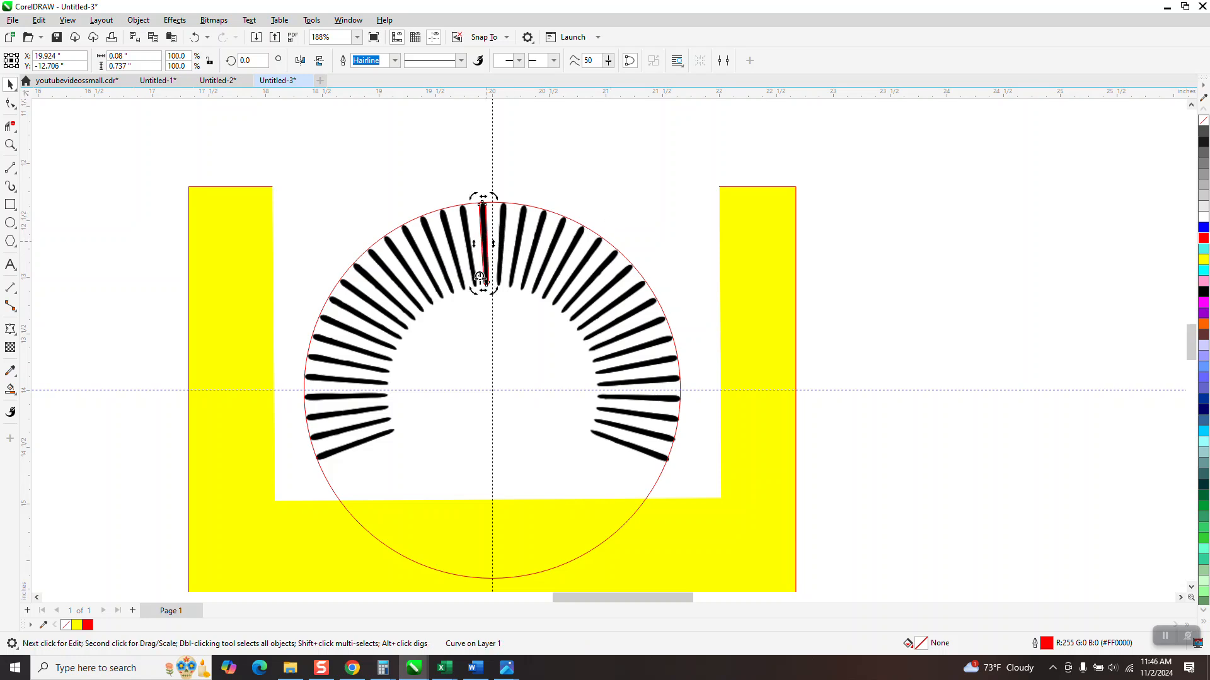
{"action": "left_click_drag", "start_coordinate": [490, 381], "coordinate": [491, 388]}
{"action": "left_click", "coordinate": [483, 243]}
{"action": "left_click", "coordinate": [483, 244]}
- Rotate a copy of the spoke outline about 6.4 degrees counterclockwise onto the neighbouring spoke
{"action": "left_click", "coordinate": [10, 144]}
{"action": "left_click_drag", "start_coordinate": [552, 337], "coordinate": [617, 368]}
{"action": "left_click", "coordinate": [11, 85]}
{"action": "left_click", "coordinate": [572, 254]}
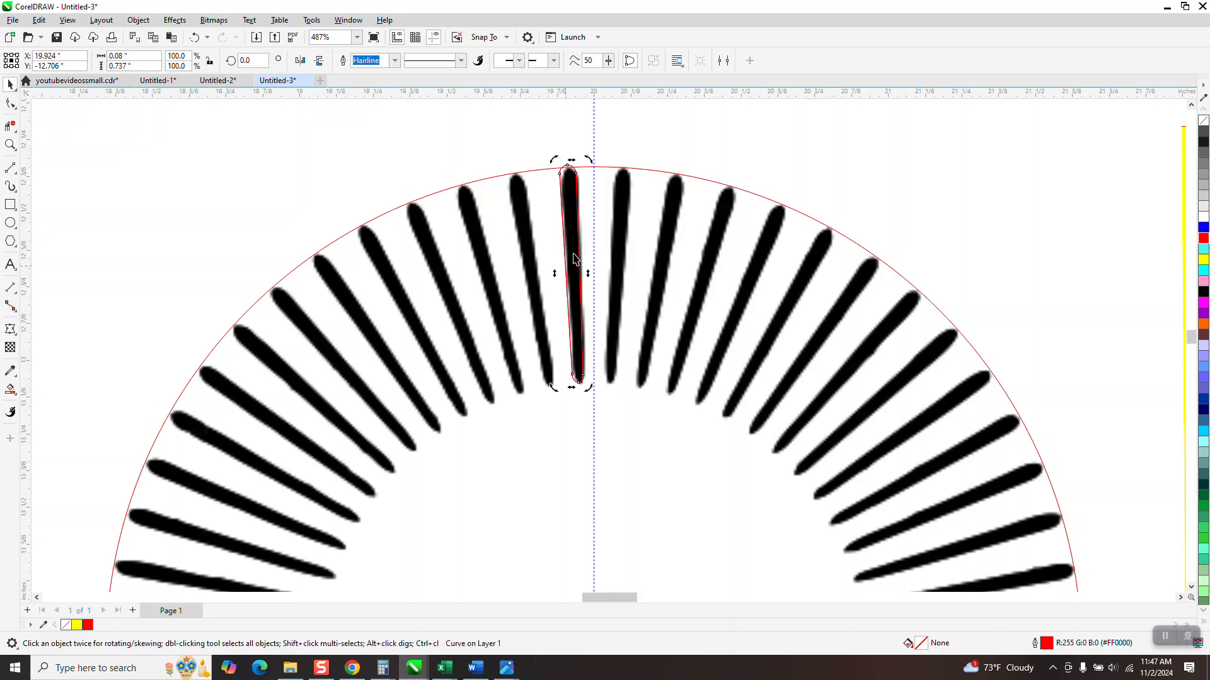
{"action": "left_click_drag", "start_coordinate": [593, 160], "coordinate": [530, 156]}
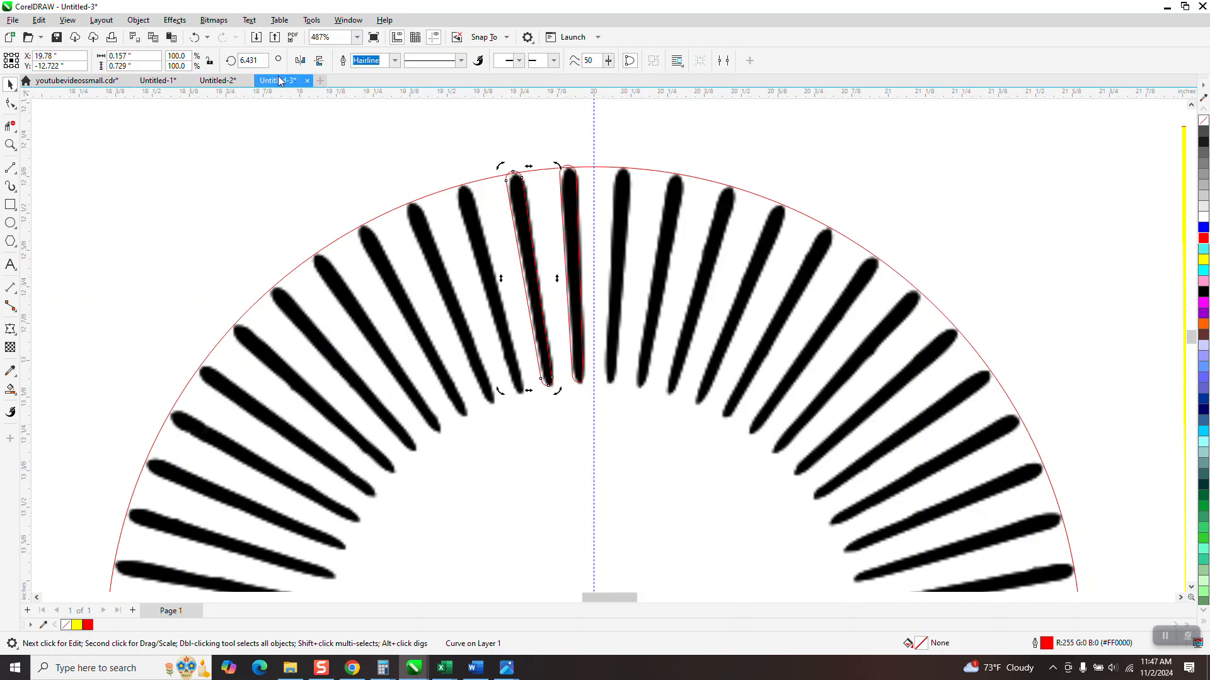
- Refine the copied outline's rotation to 6.35 degrees and finally 6.3 degrees to fit its spoke
{"action": "left_click", "coordinate": [266, 60]}
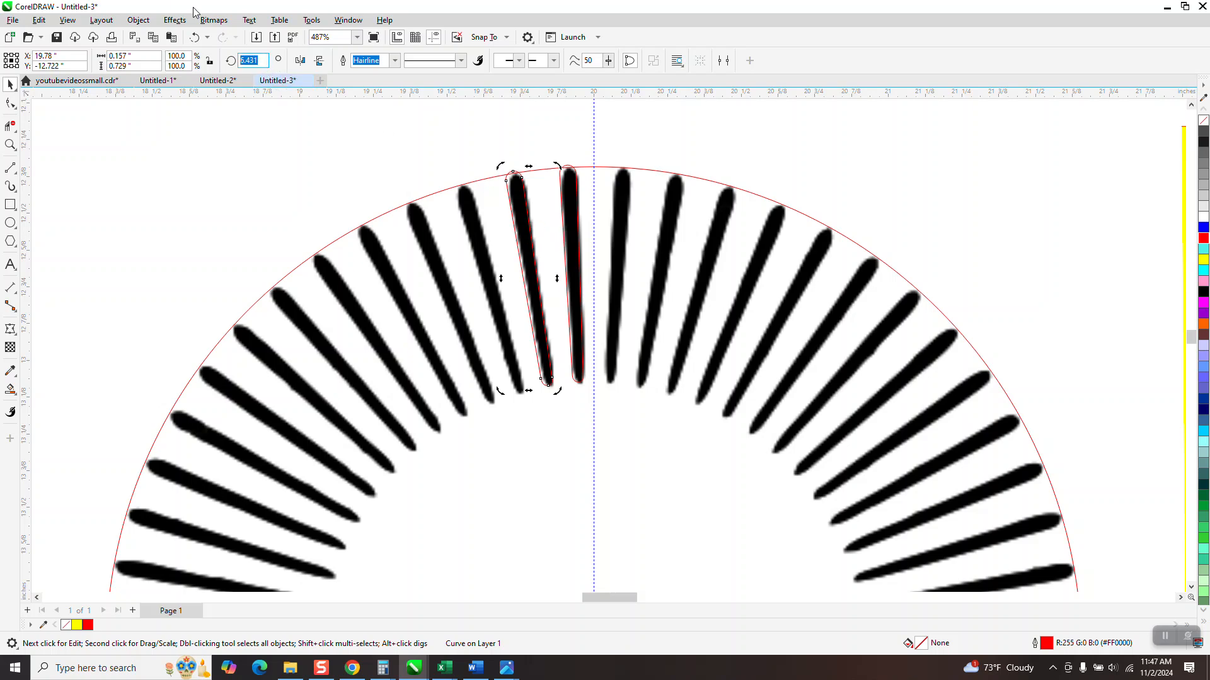
{"action": "type", "text": "6."}
{"action": "key", "text": "Return"}
{"action": "left_click_drag", "start_coordinate": [254, 63], "coordinate": [189, 65]}
{"action": "type", "text": "6."}
{"action": "key", "text": "Return"}
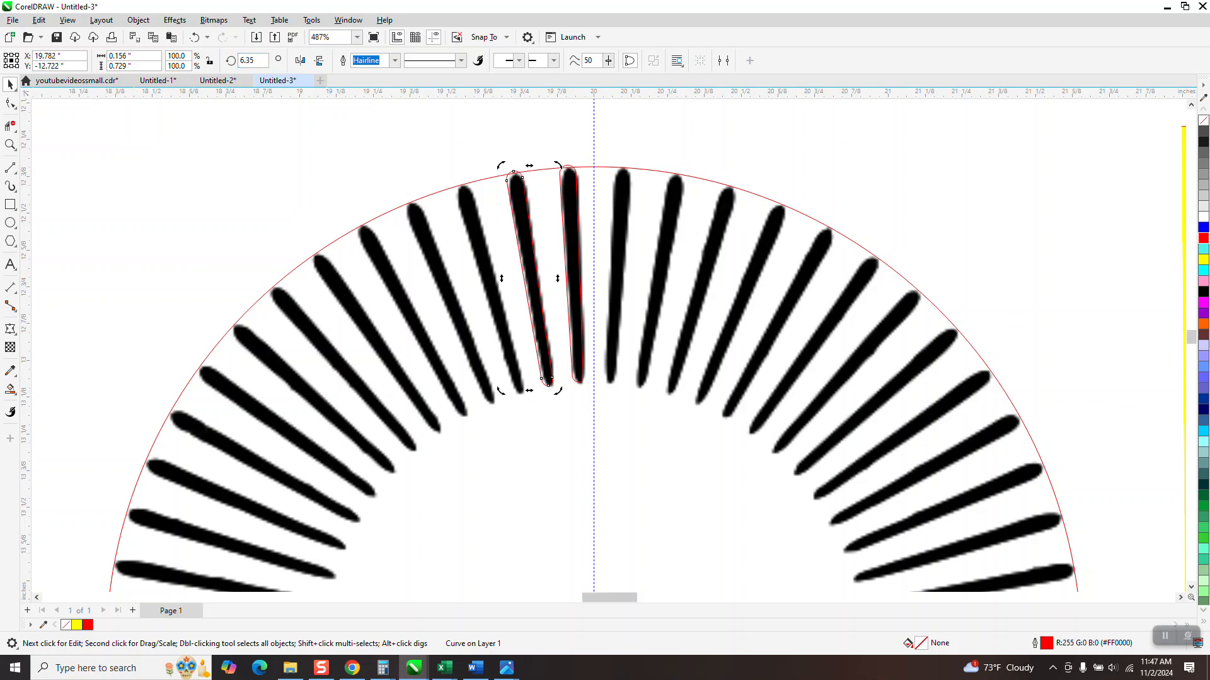
{"action": "left_click", "coordinate": [249, 60]}
{"action": "type", "text": "6."}
{"action": "key", "text": "Return"}
- Duplicate the rotated spoke outline in place and set the duplicate's rotation to 12.6 degrees
{"action": "scroll", "coordinate": [345, 117], "scroll_direction": "down", "scroll_amount": 1}
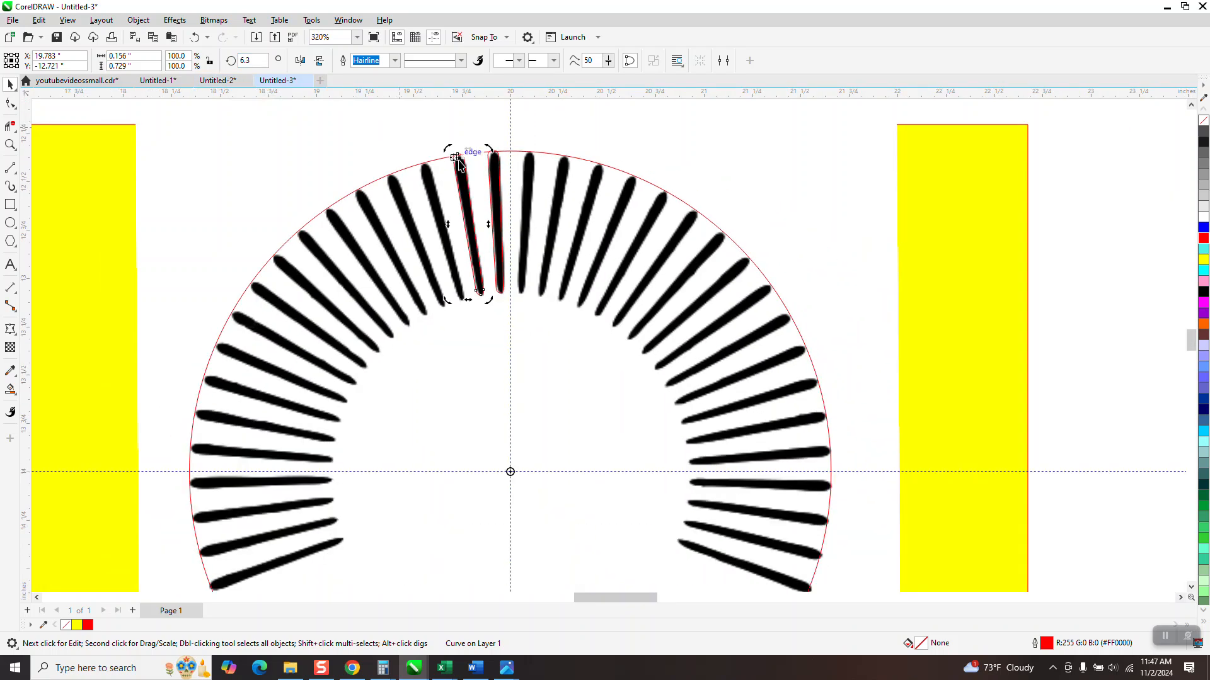
{"action": "left_click", "coordinate": [475, 112]}
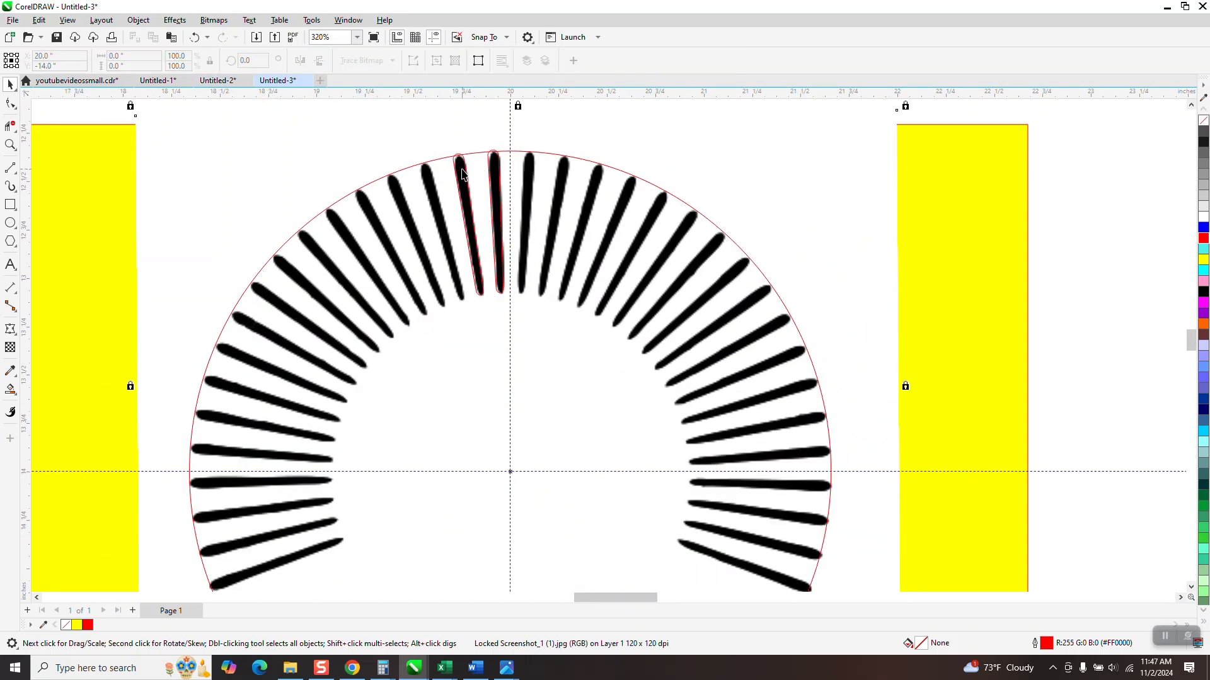
{"action": "left_click", "coordinate": [465, 166]}
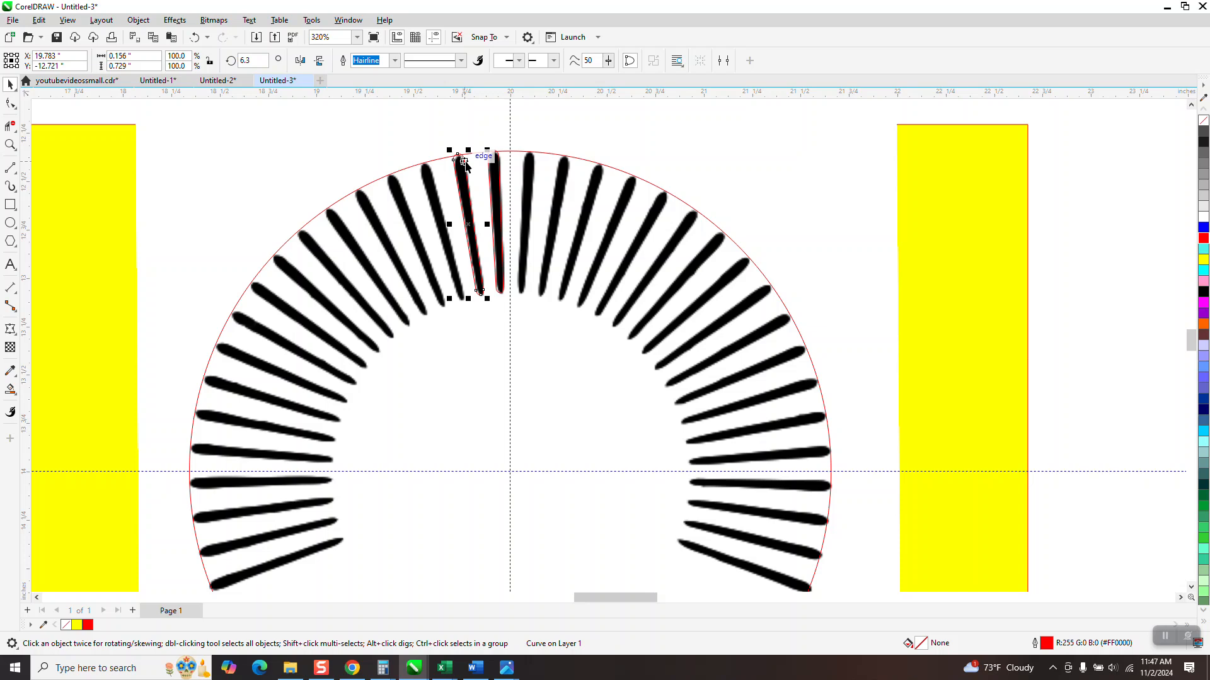
{"action": "left_click", "coordinate": [468, 222]}
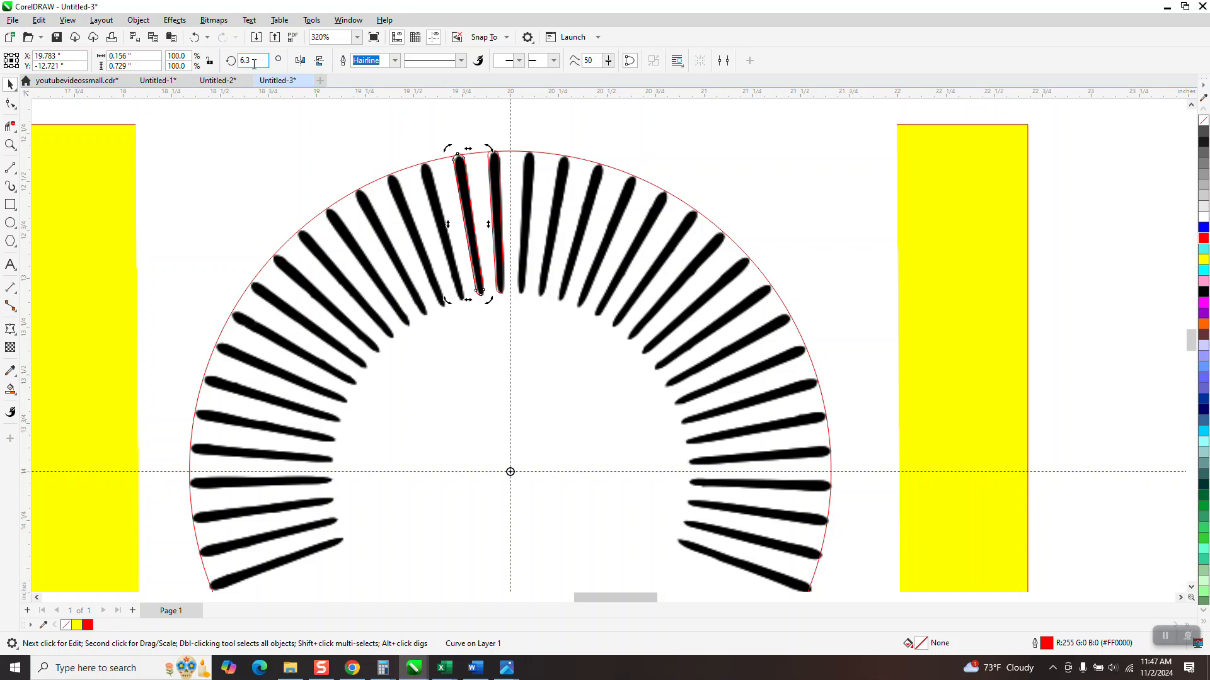
{"action": "left_click_drag", "start_coordinate": [256, 61], "coordinate": [147, 49]}
{"action": "type", "text": "12.6"}
{"action": "key", "text": "Return"}
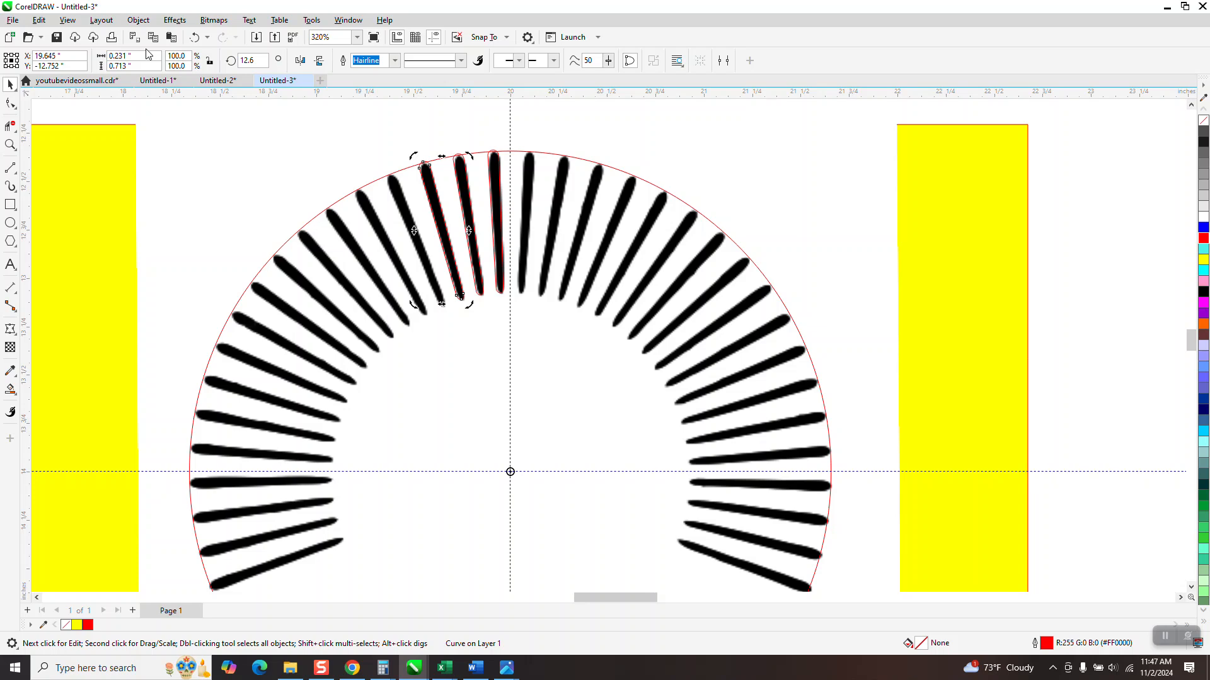
- Repeat the rotated duplicate of the spoke outline counterclockwise, covering every remaining spoke on the arc's left side up to 107.1 degrees
{"action": "key", "text": "ctrl+d"}
{"action": "key", "text": "ctrl+d"}
{"action": "key", "text": "ctrl+d"}
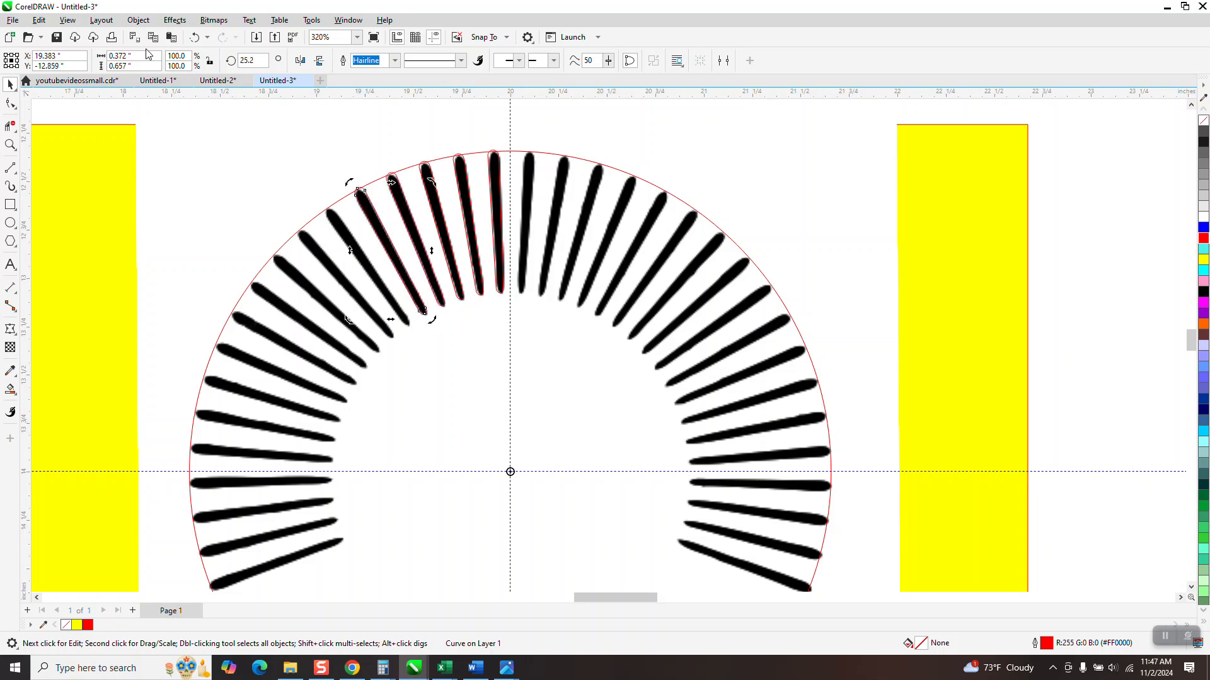
{"action": "key", "text": "ctrl+d"}
{"action": "key", "text": "ctrl+d"}
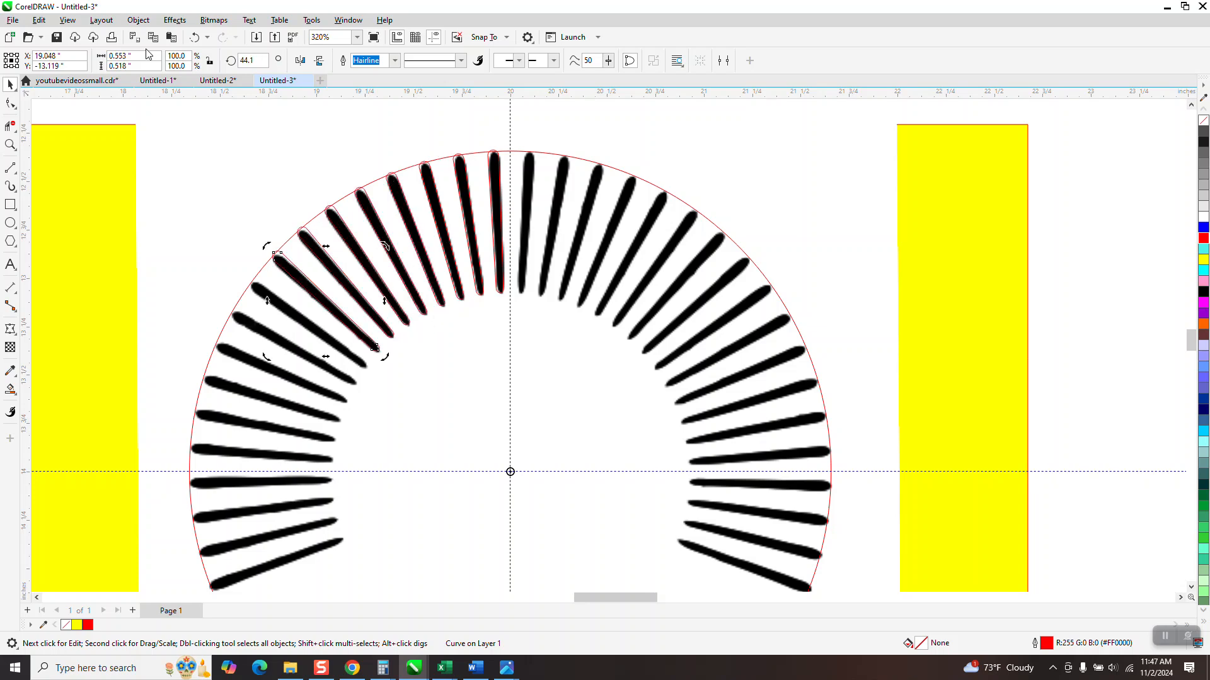
{"action": "key", "text": "ctrl+d"}
{"action": "key", "text": "ctrl+d"}
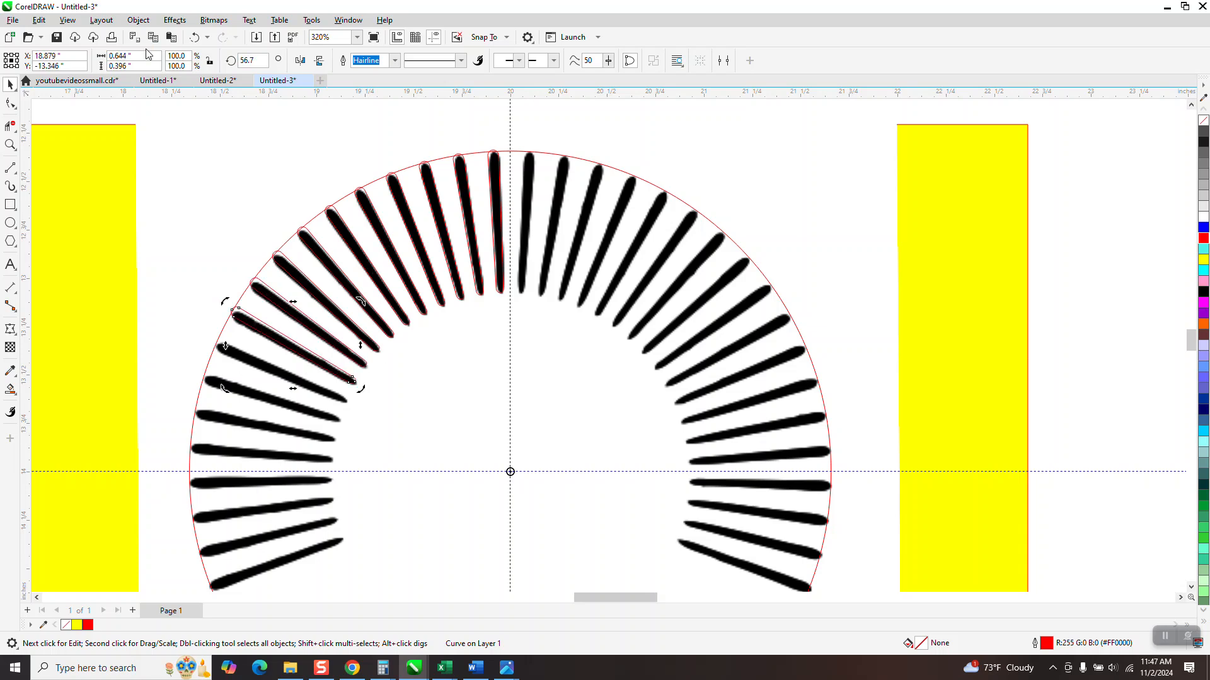
{"action": "key", "text": "ctrl+d"}
{"action": "key", "text": "ctrl+d"}
{"action": "key", "text": "ctrl+d"}
{"action": "key", "text": "ctrl+d"}
{"action": "key", "text": "ctrl+d"}
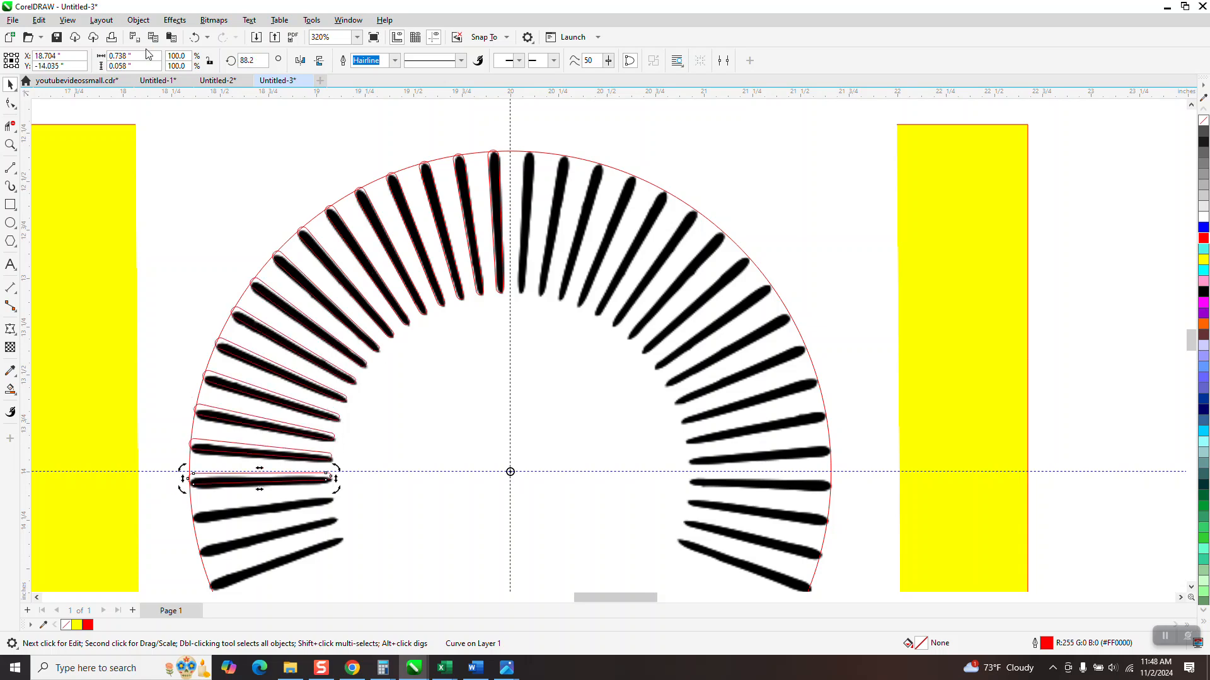
{"action": "key", "text": "ctrl+d"}
{"action": "key", "text": "ctrl+d"}
{"action": "key", "text": "ctrl+d"}
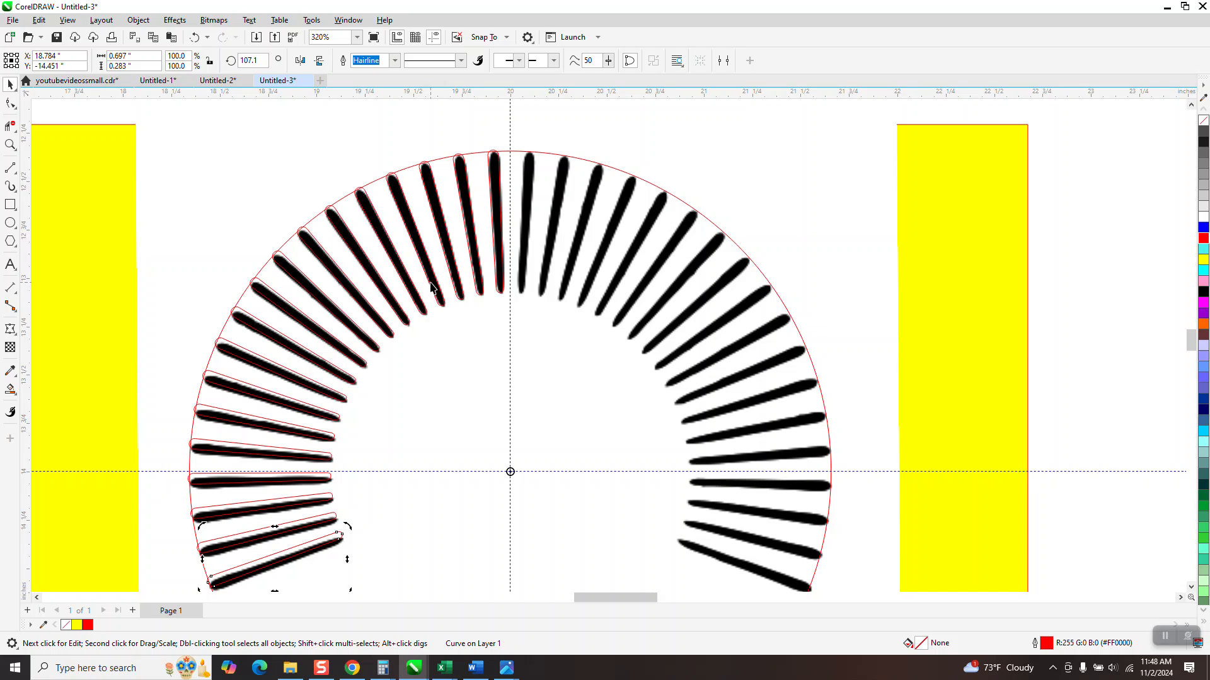
- Set the nudge distance to 5 inches and move the red circle one nudge to the right, clear of the spokes
{"action": "left_click", "coordinate": [1035, 163]}
{"action": "left_click", "coordinate": [496, 152]}
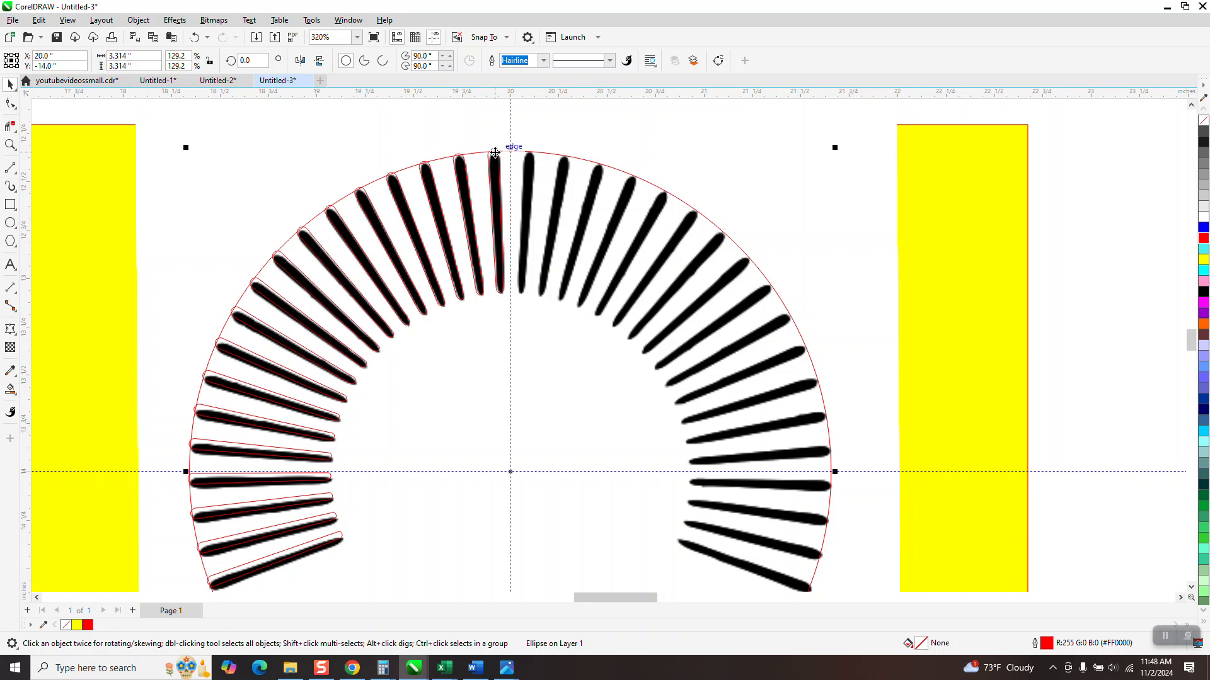
{"action": "left_click", "coordinate": [496, 158]}
{"action": "left_click", "coordinate": [492, 193]}
{"action": "left_click", "coordinate": [1061, 210]}
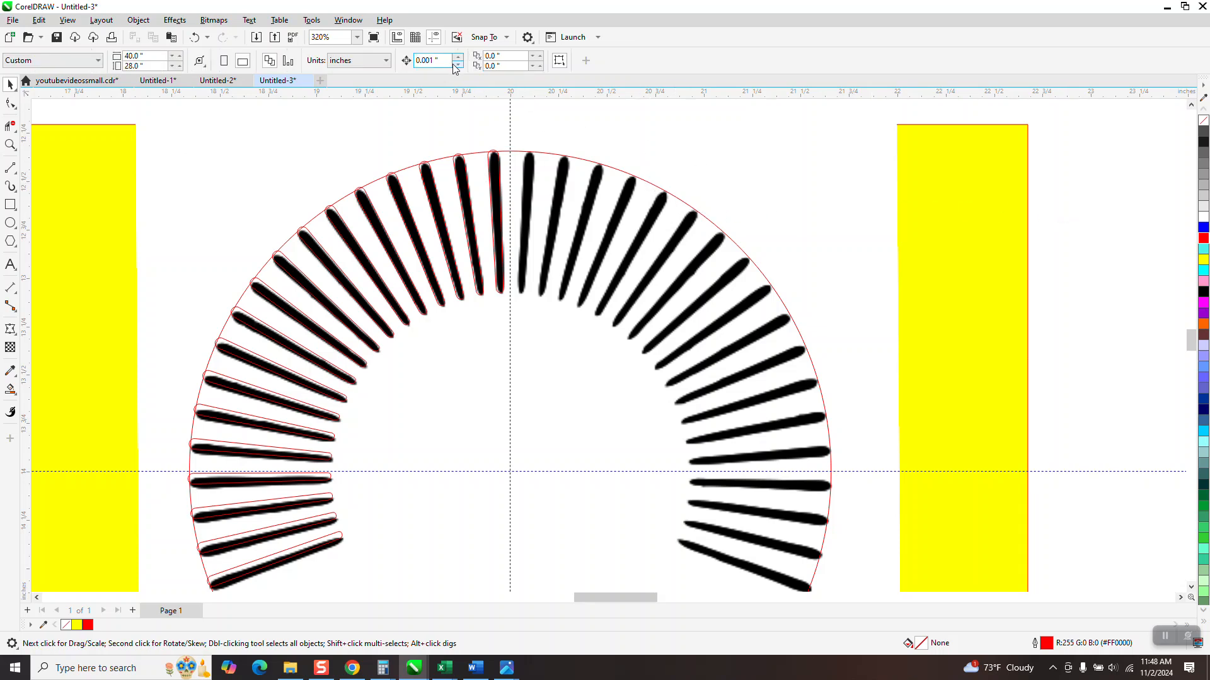
{"action": "left_click", "coordinate": [444, 63]}
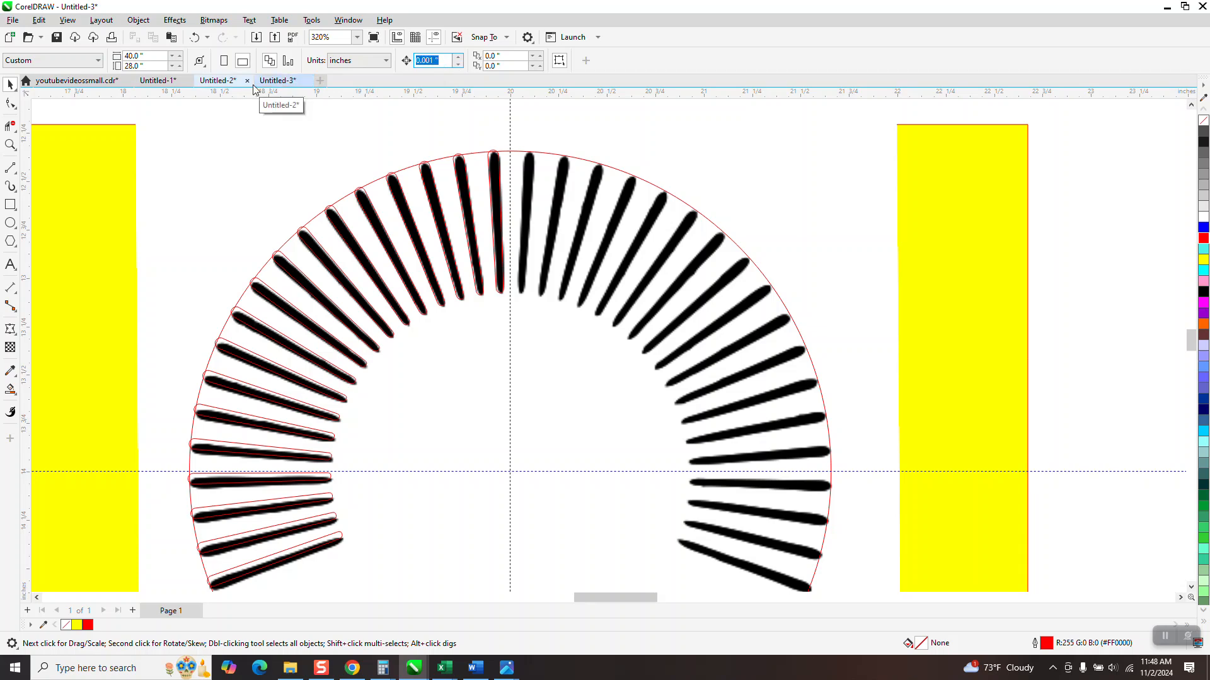
{"action": "type", "text": "5"}
{"action": "left_click", "coordinate": [468, 165]}
{"action": "key", "text": "Right"}
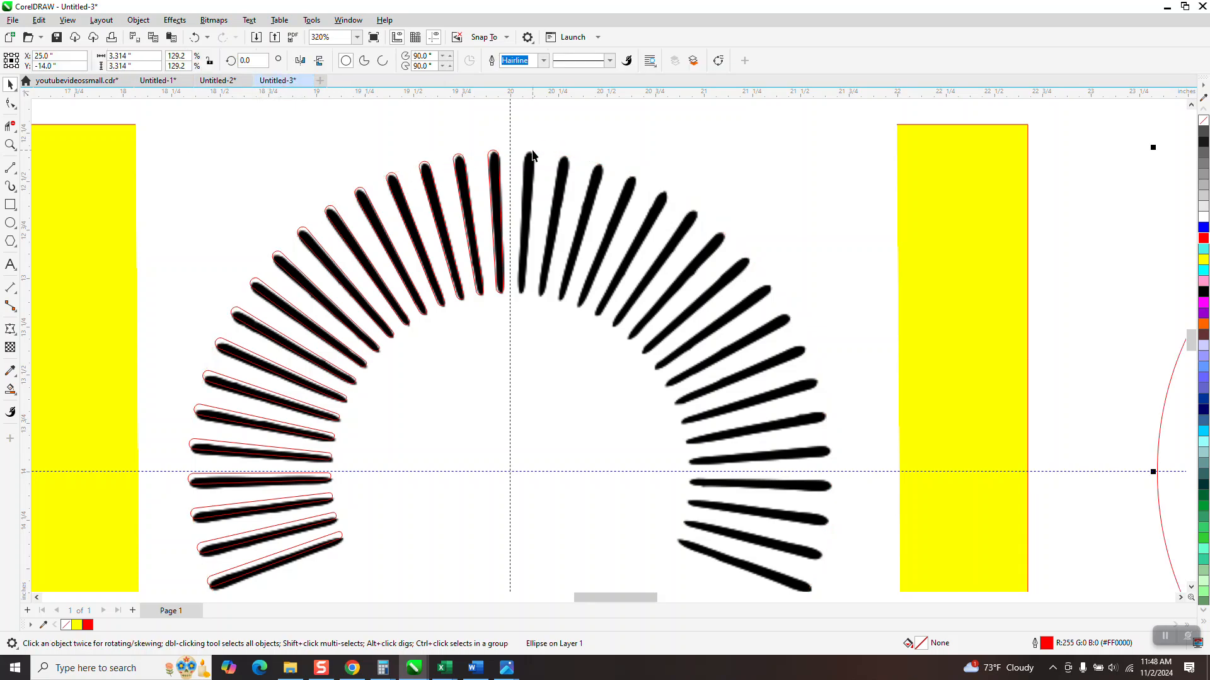
- Place the centre of rotation of the original spoke outline, just left of the vertical guideline, on the guidelines' intersection
{"action": "left_click", "coordinate": [497, 159]}
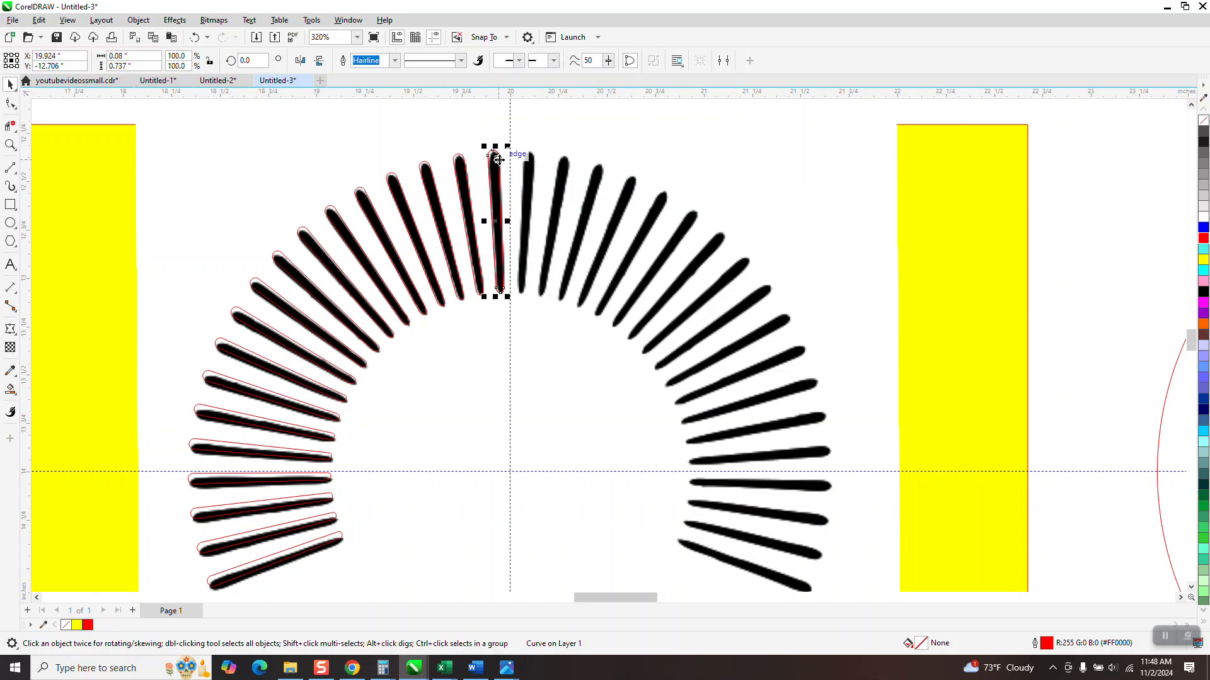
{"action": "left_click", "coordinate": [496, 224]}
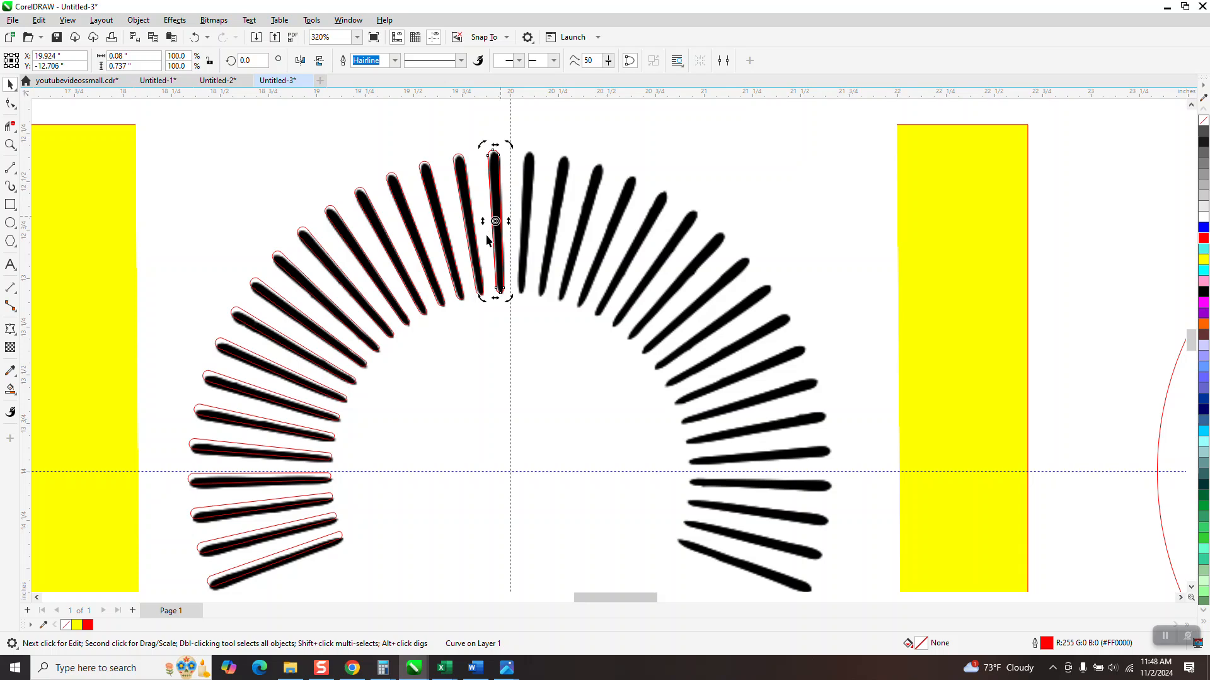
{"action": "mouse_move", "coordinate": [495, 221]}
{"action": "left_mouse_down"}
{"action": "mouse_move", "coordinate": [508, 251]}
{"action": "mouse_move", "coordinate": [510, 470]}
{"action": "left_mouse_up"}
{"action": "left_click", "coordinate": [501, 236]}
{"action": "left_click", "coordinate": [500, 236]}
- Rotate a copy of the original spoke outline by -6.35 degrees onto the neighbouring spoke on the right
{"action": "left_click", "coordinate": [247, 59]}
{"action": "type", "text": "-"}
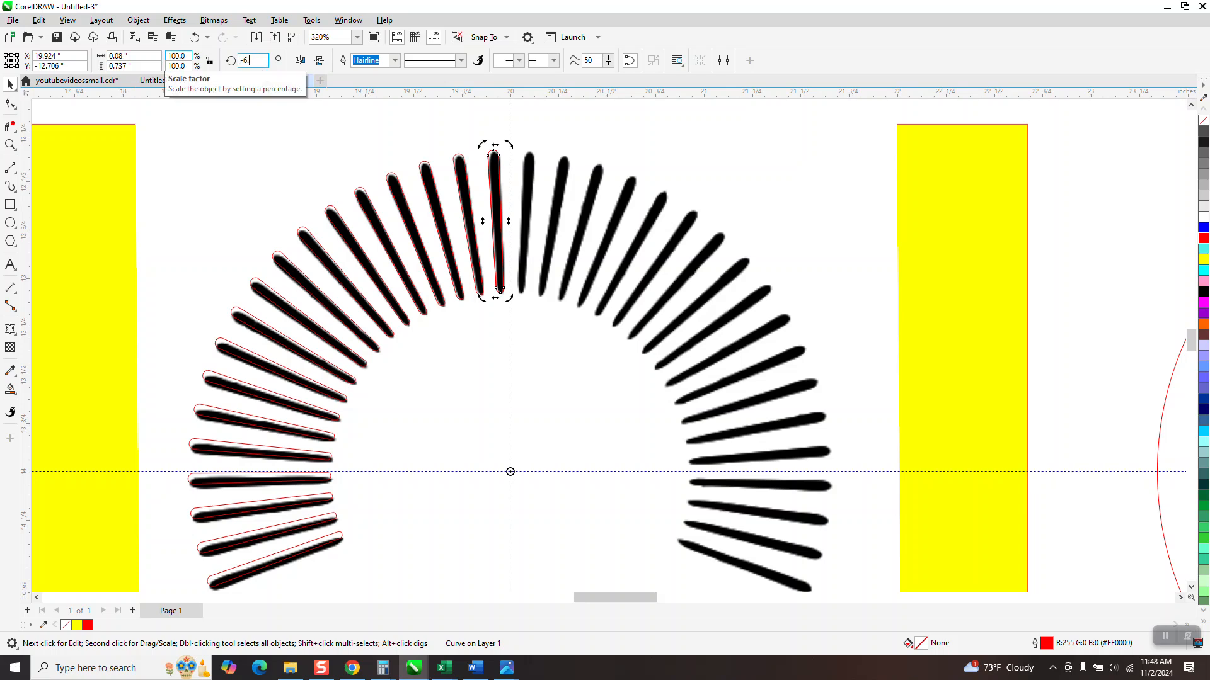
{"action": "type", "text": "6.35"}
{"action": "key", "text": "Return"}
- Repeat the rotated duplicate clockwise over the right-hand spokes down to the one just above the horizontal guideline, at 271.1 degrees
{"action": "key", "text": "Return"}
{"action": "key", "text": "Return"}
{"action": "key", "text": "Return"}
{"action": "key", "text": "Return"}
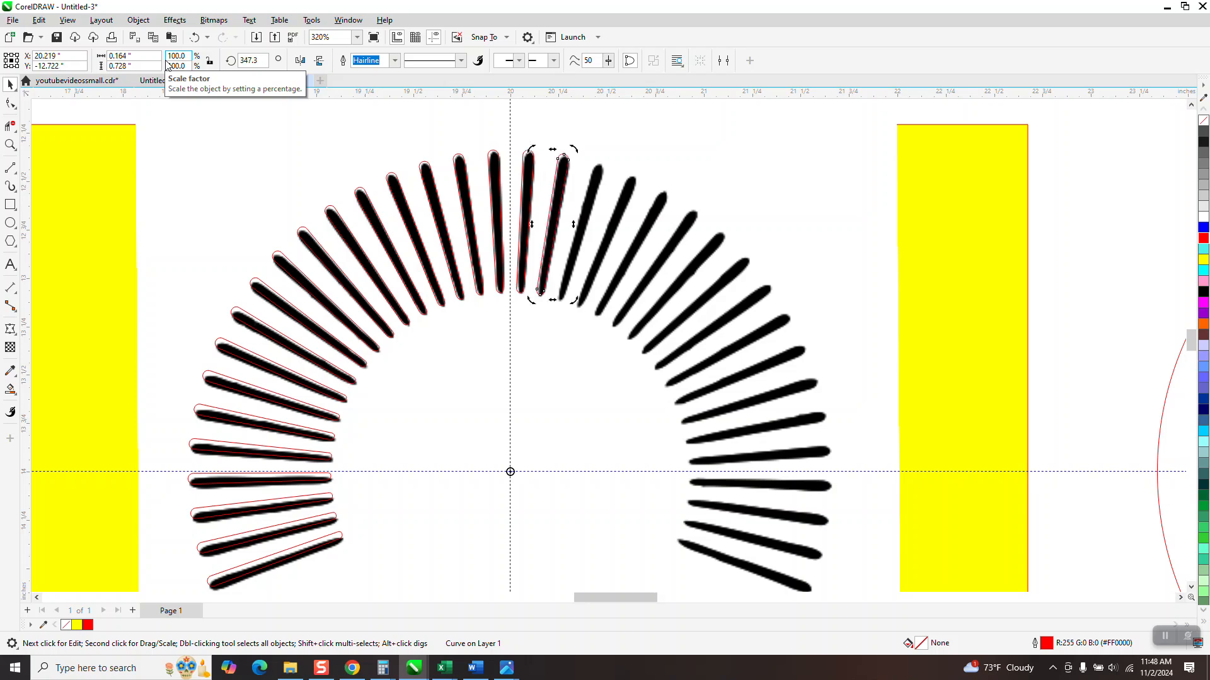
{"action": "key", "text": "Return"}
{"action": "key", "text": "Return"}
{"action": "key", "text": "Return"}
{"action": "key", "text": "Return"}
{"action": "key", "text": "Return"}
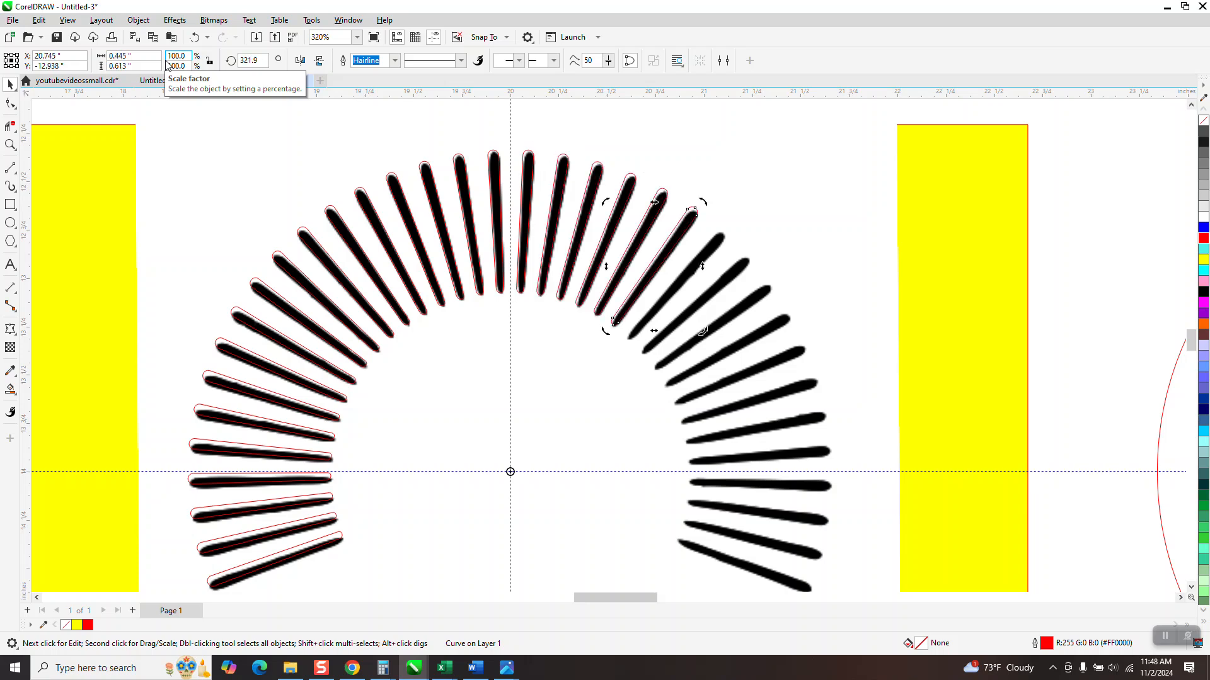
{"action": "key", "text": "Return"}
{"action": "key", "text": "Return"}
{"action": "key", "text": "Return"}
{"action": "key", "text": "Return"}
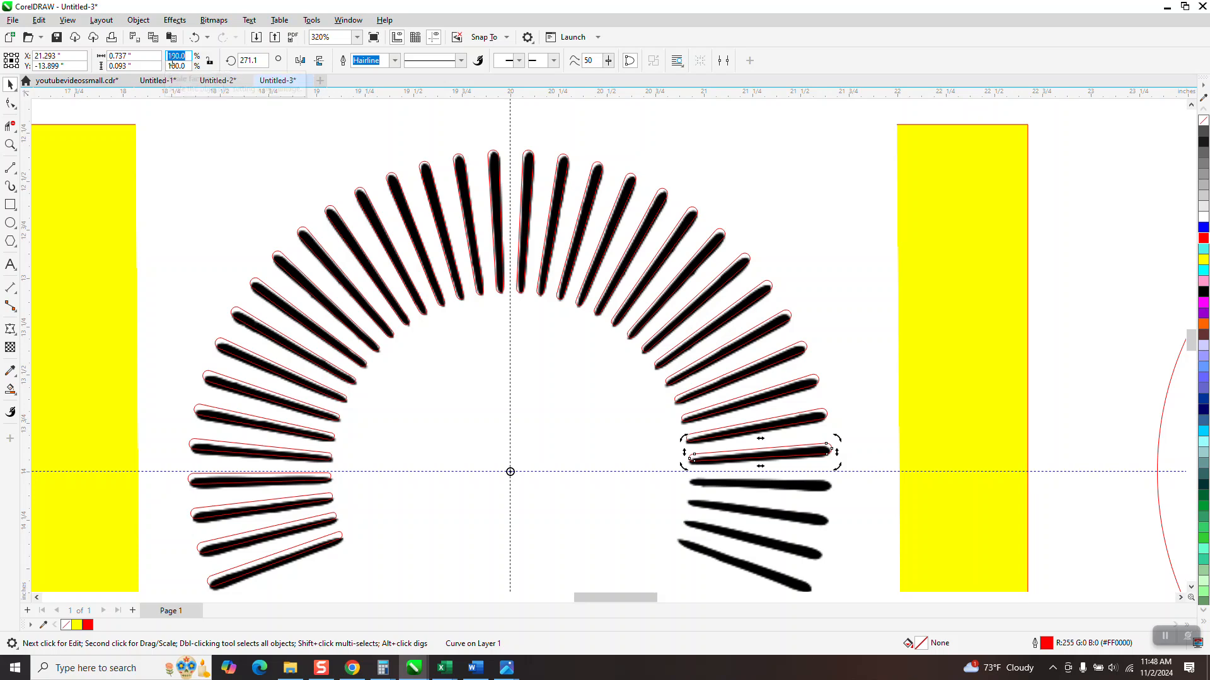
- Try rotating a copy of the lowest right-hand spoke outline by adding 6.35 degrees to its angle, and undo it
{"action": "left_click", "coordinate": [741, 314]}
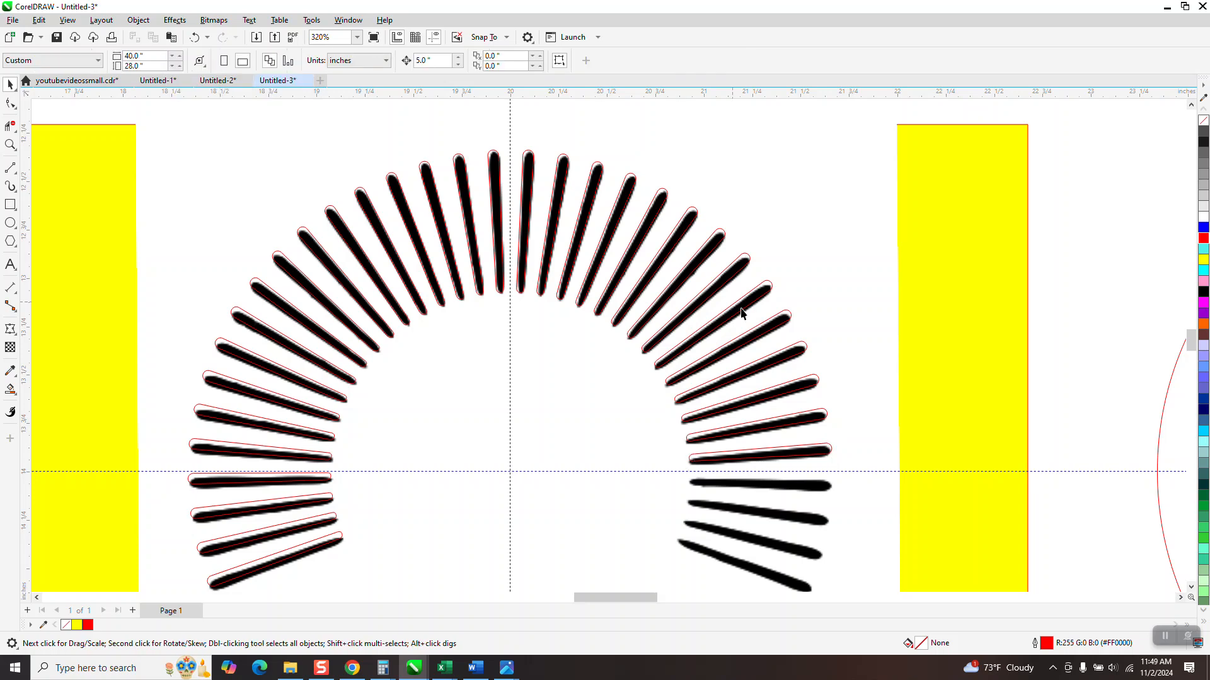
{"action": "left_click", "coordinate": [830, 444]}
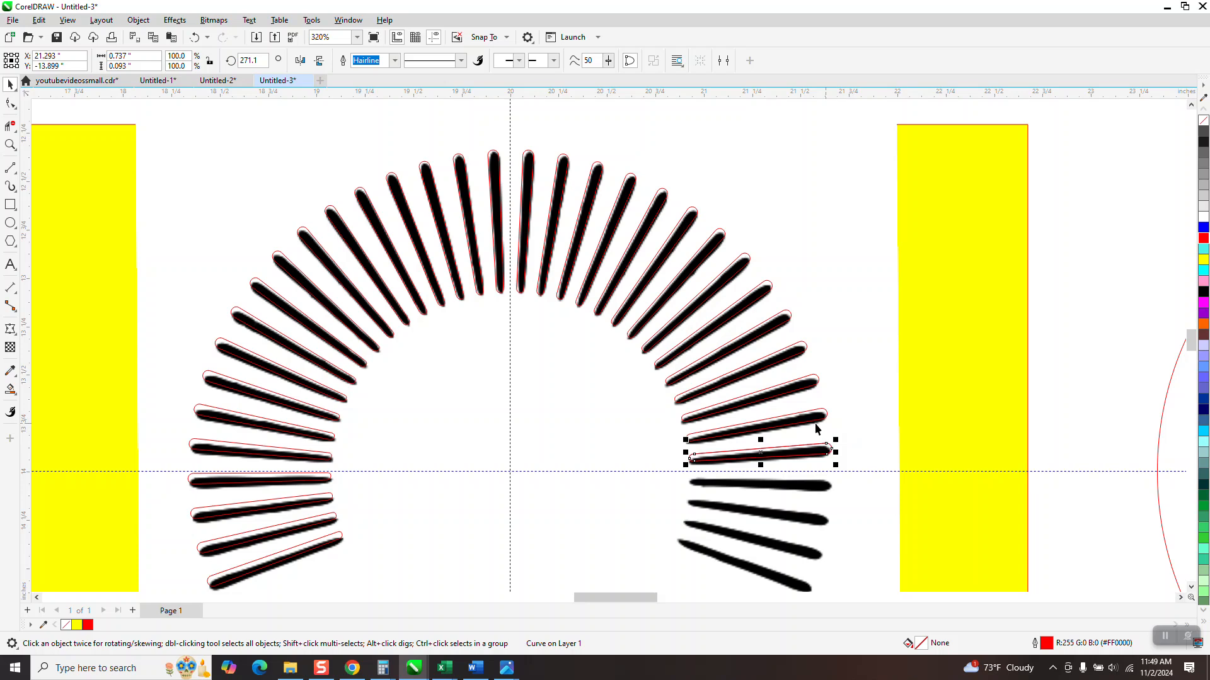
{"action": "left_click", "coordinate": [264, 60]}
{"action": "type", "text": "+"}
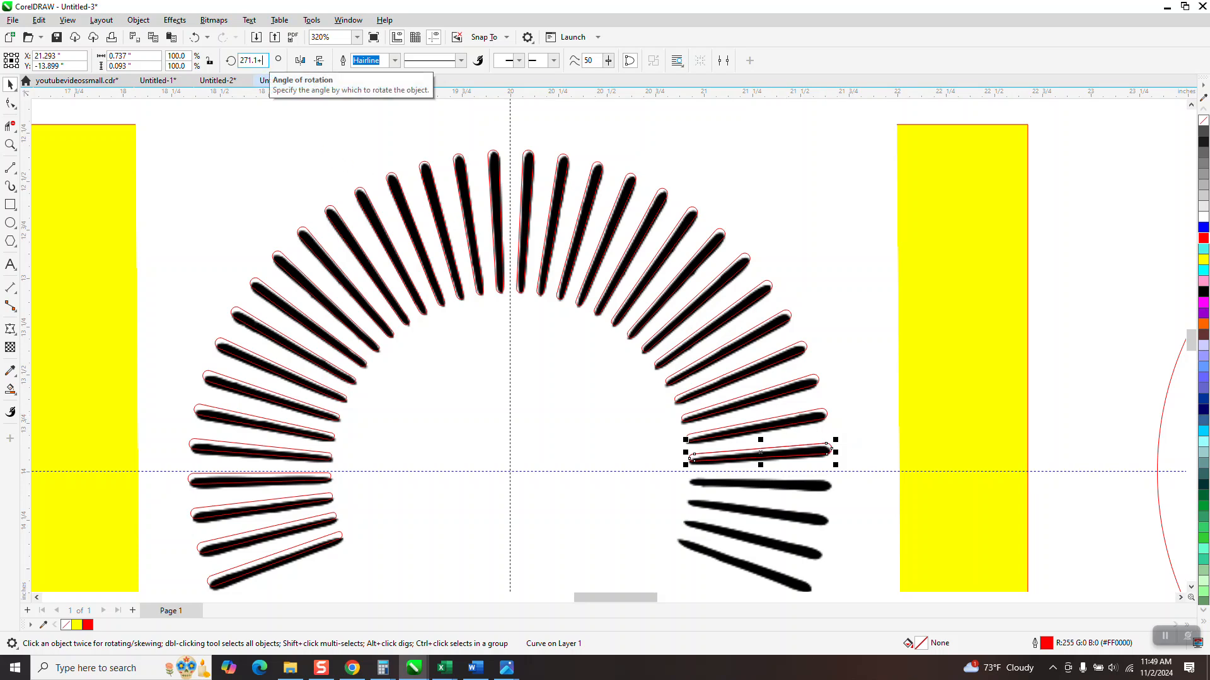
{"action": "type", "text": "6.35"}
{"action": "key", "text": "Return"}
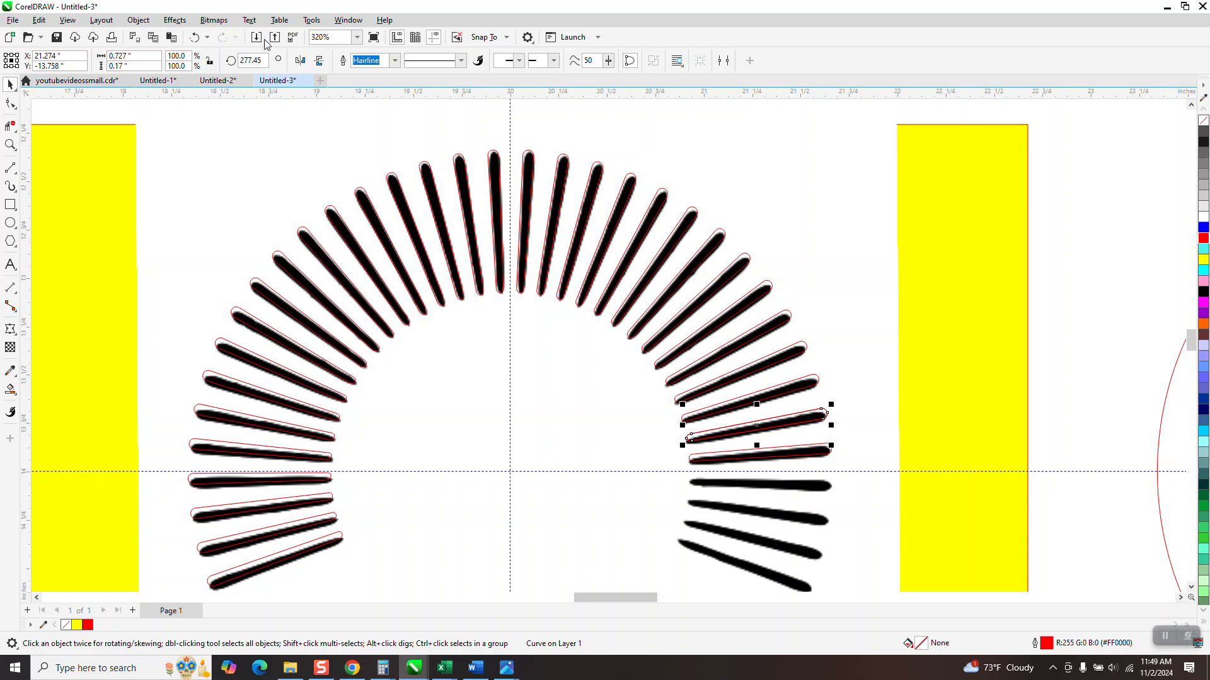
{"action": "left_click", "coordinate": [194, 37]}
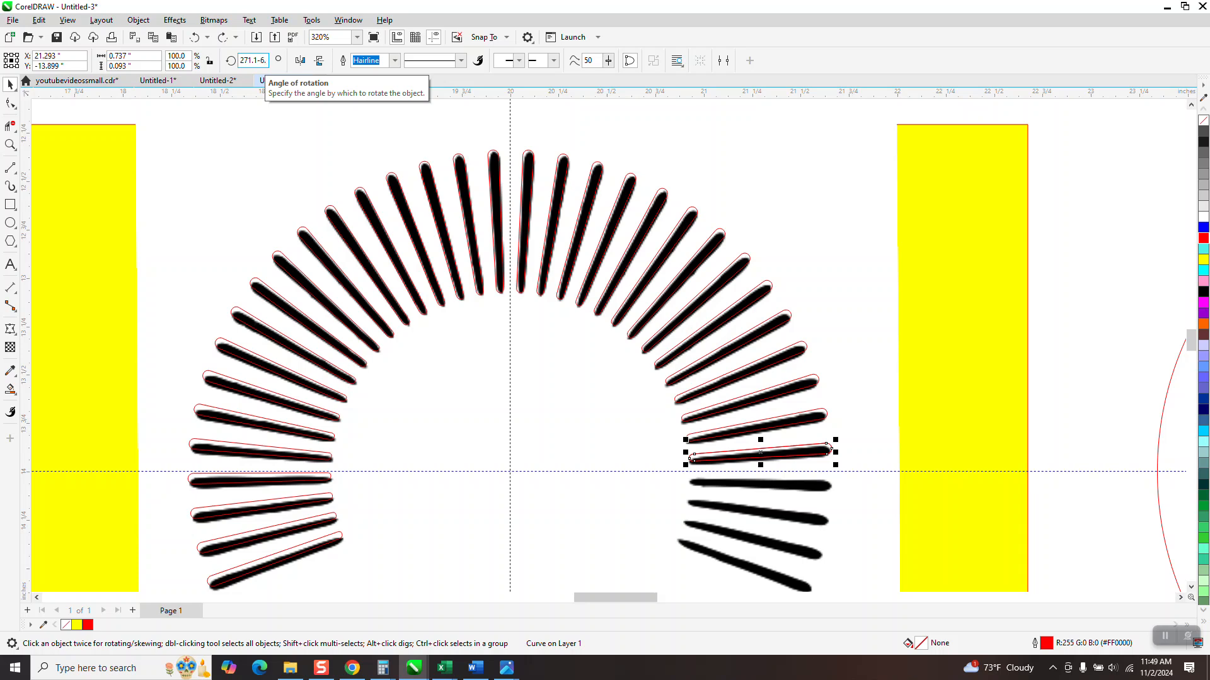
- Rotate a copy of the lowest right-hand spoke outline by a further -6.35 degrees and repeat it over the last three spokes
{"action": "type", "text": ".35"}
{"action": "key", "text": "Return"}
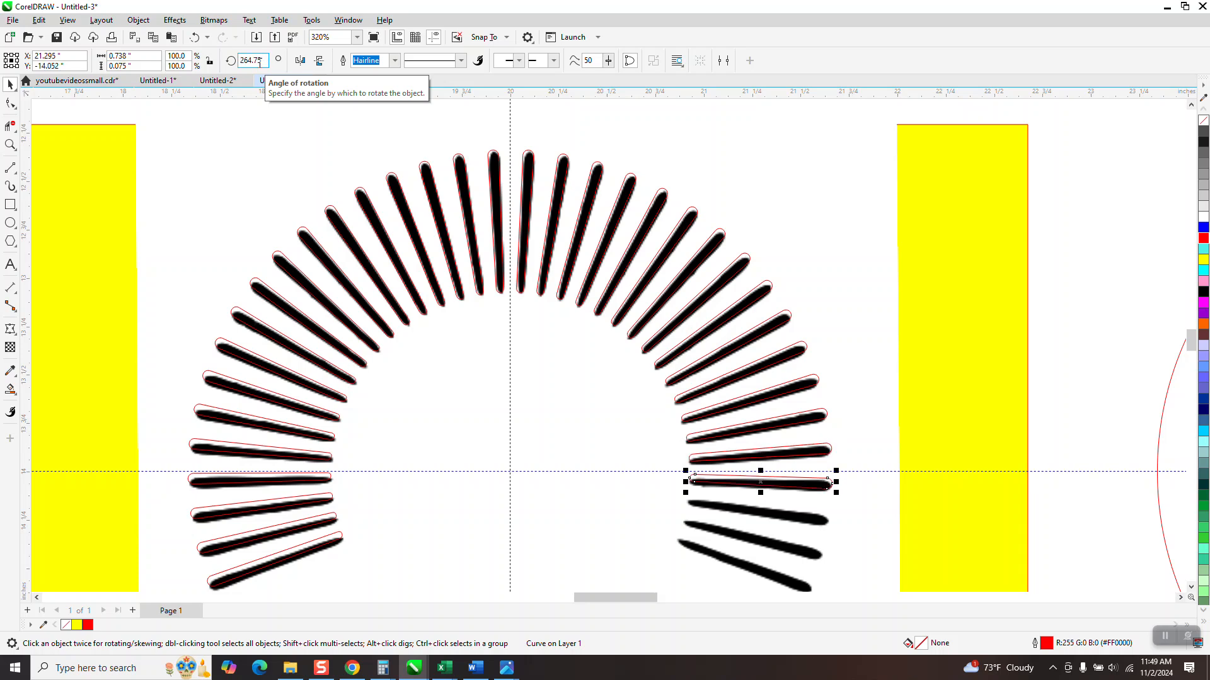
{"action": "key", "text": "ctrl+d"}
{"action": "key", "text": "ctrl+d"}
{"action": "key", "text": "ctrl+d"}
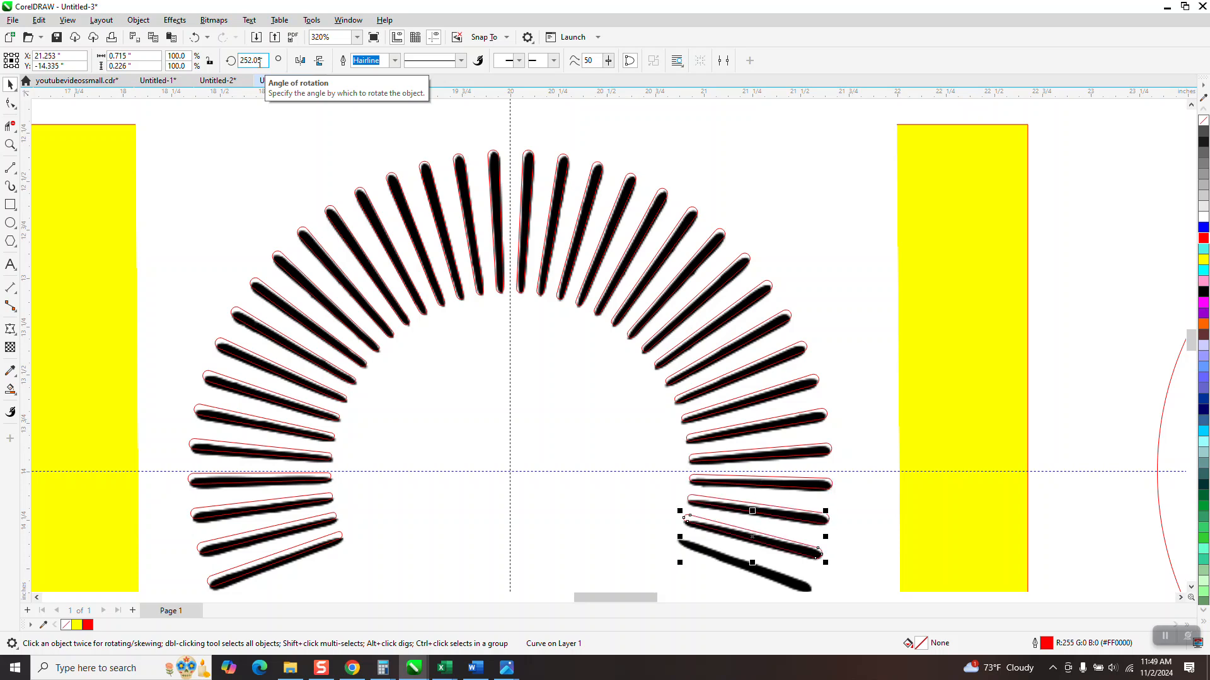
- Unlock all locked objects in the drawing
{"action": "scroll", "coordinate": [466, 193], "scroll_direction": "down", "scroll_amount": 2}
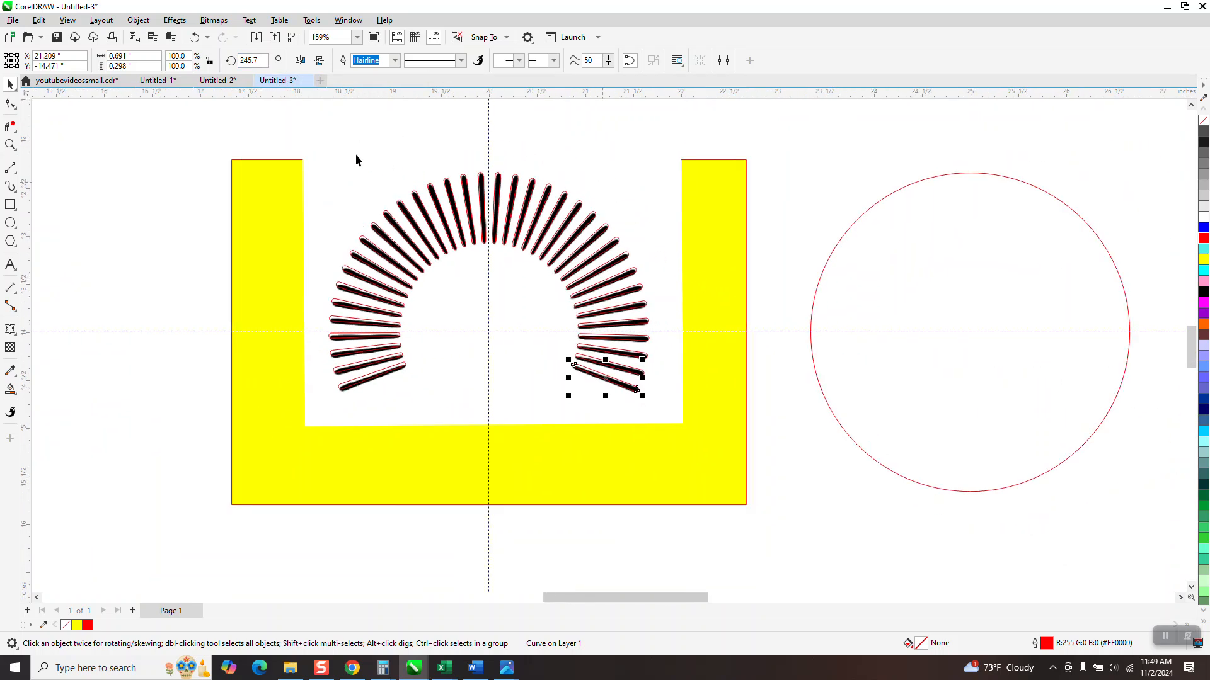
{"action": "left_click", "coordinate": [139, 21]}
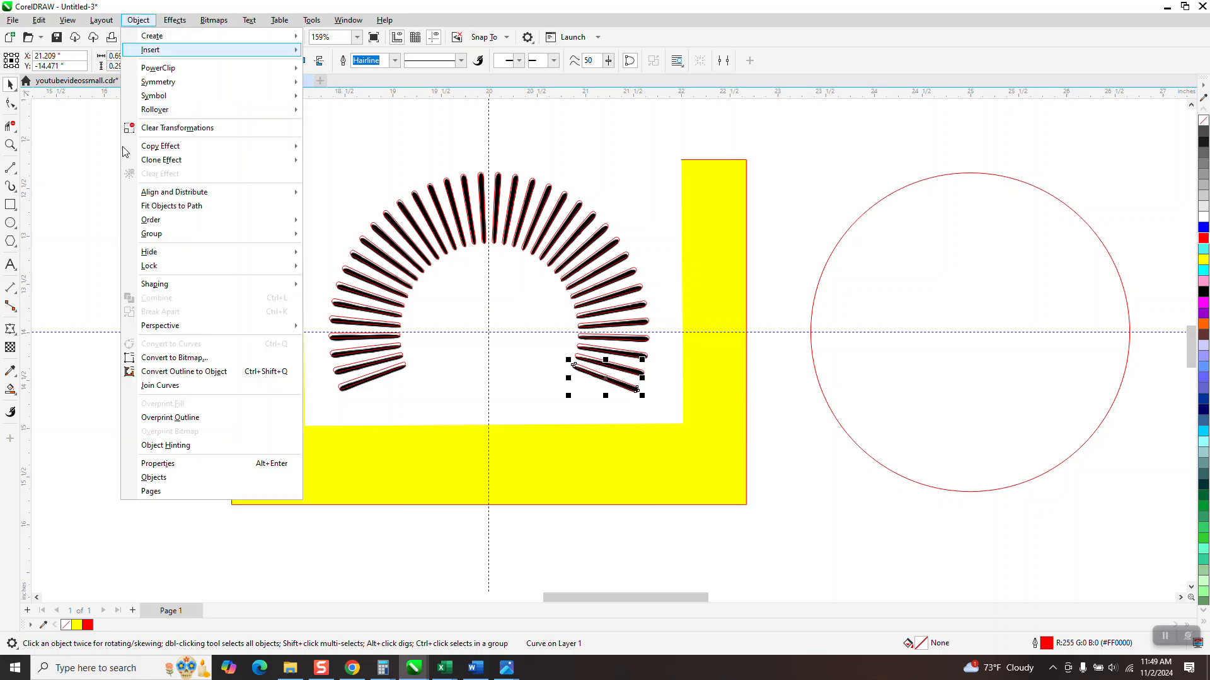
{"action": "mouse_move", "coordinate": [156, 270]}
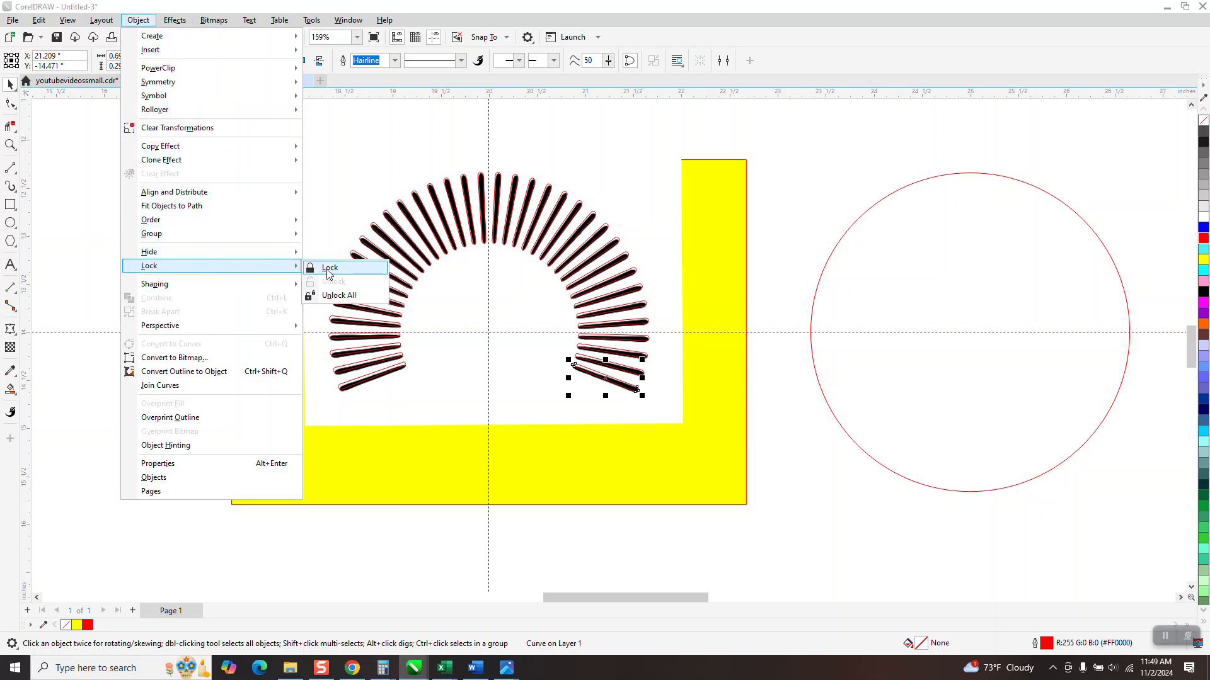
{"action": "left_click", "coordinate": [334, 296]}
{"action": "left_click", "coordinate": [171, 271]}
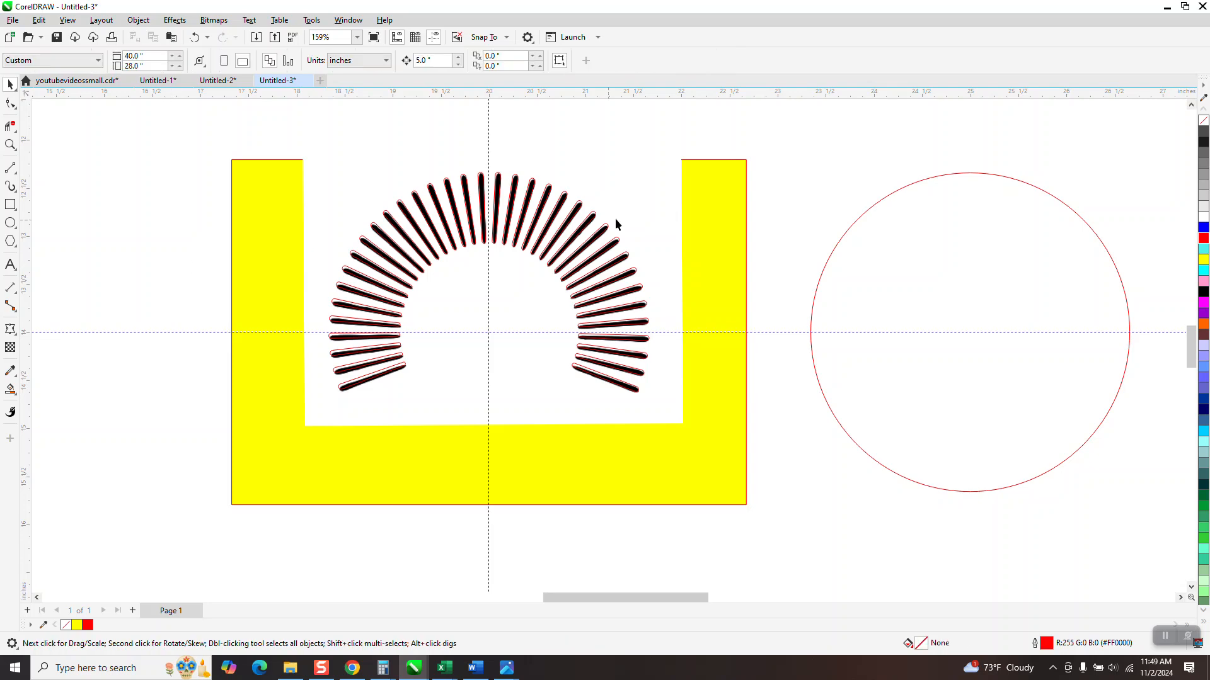
- Move the source bitmap and the yellow rectangle one 5-inch nudge to the right, away from the traced spoke outlines
{"action": "left_click", "coordinate": [663, 203]}
{"action": "key", "text": "Right"}
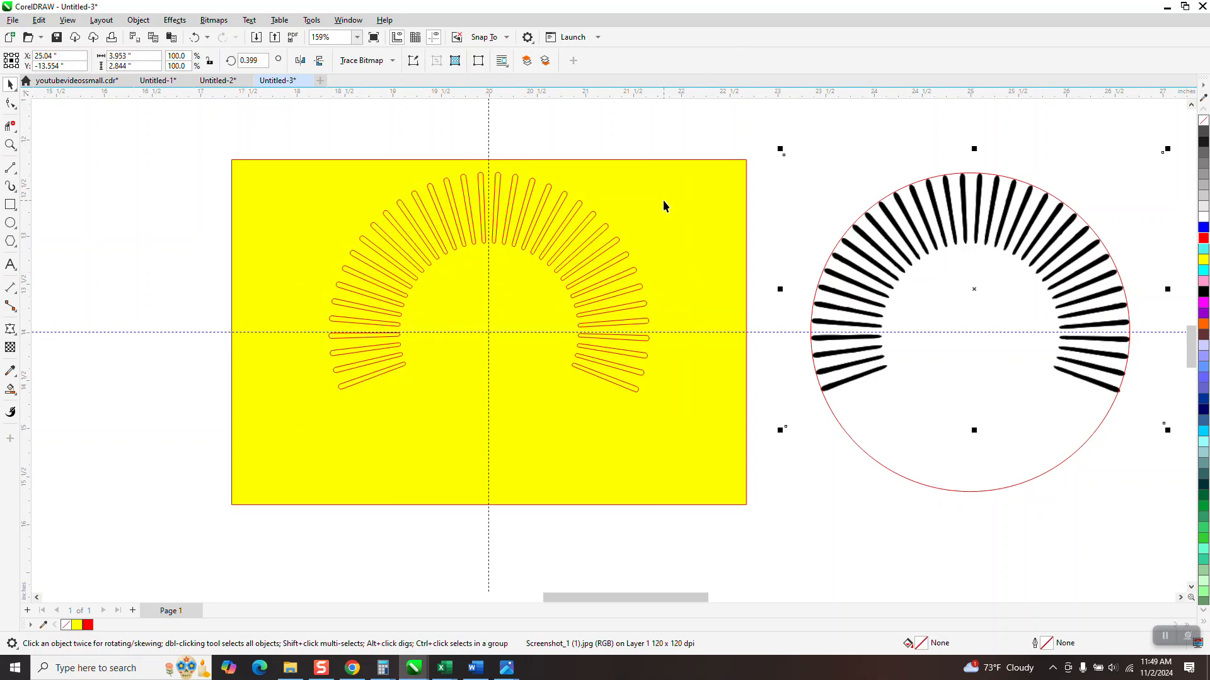
{"action": "left_click", "coordinate": [664, 201]}
{"action": "key", "text": "Right"}
- Select all the traced spokes, fill them with dark gray #4D4D4D and remove their outline
{"action": "left_click_drag", "start_coordinate": [277, 155], "coordinate": [669, 456]}
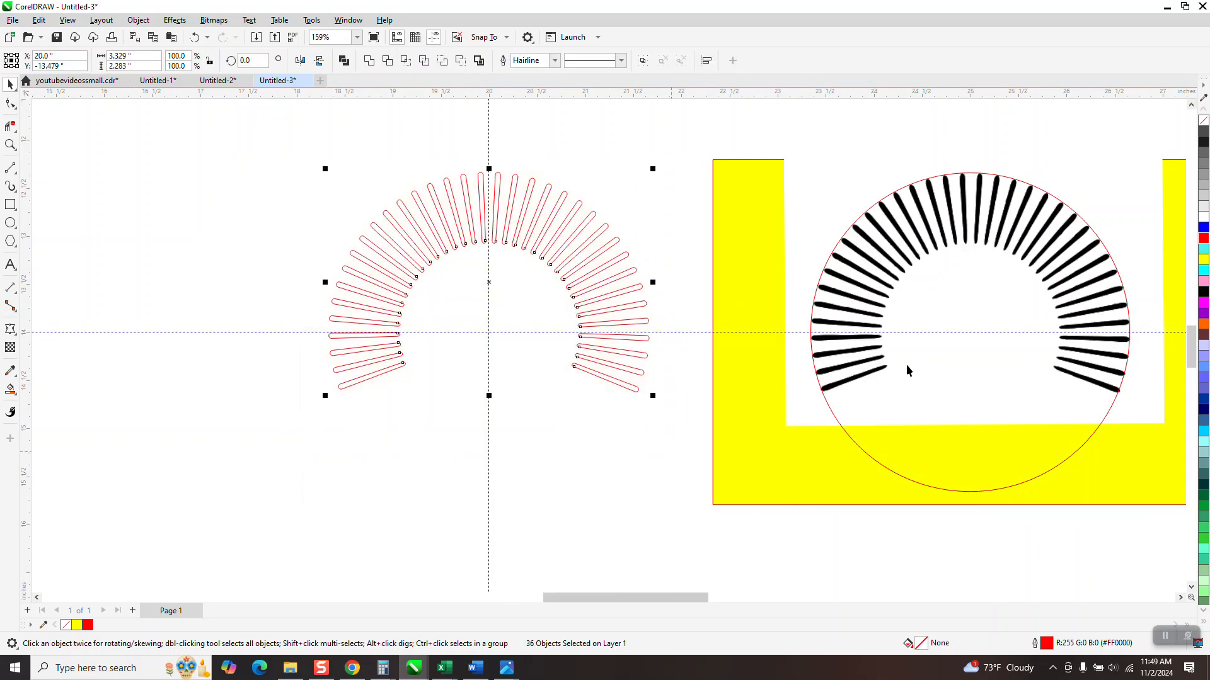
{"action": "left_click", "coordinate": [1202, 133]}
{"action": "right_click", "coordinate": [1202, 121]}
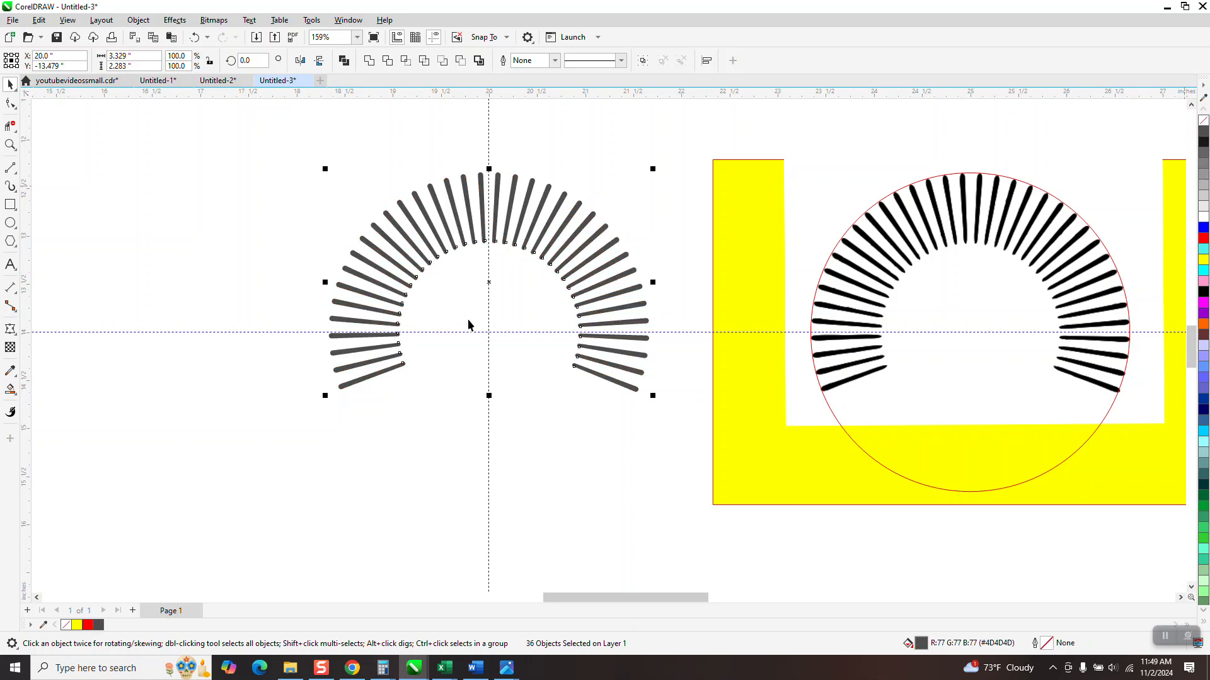
- Give all the traced spokes a near-black #1A1A1A outline and a matching #1A1A1A fill
{"action": "left_click", "coordinate": [9, 144]}
{"action": "left_click_drag", "start_coordinate": [403, 184], "coordinate": [586, 263]}
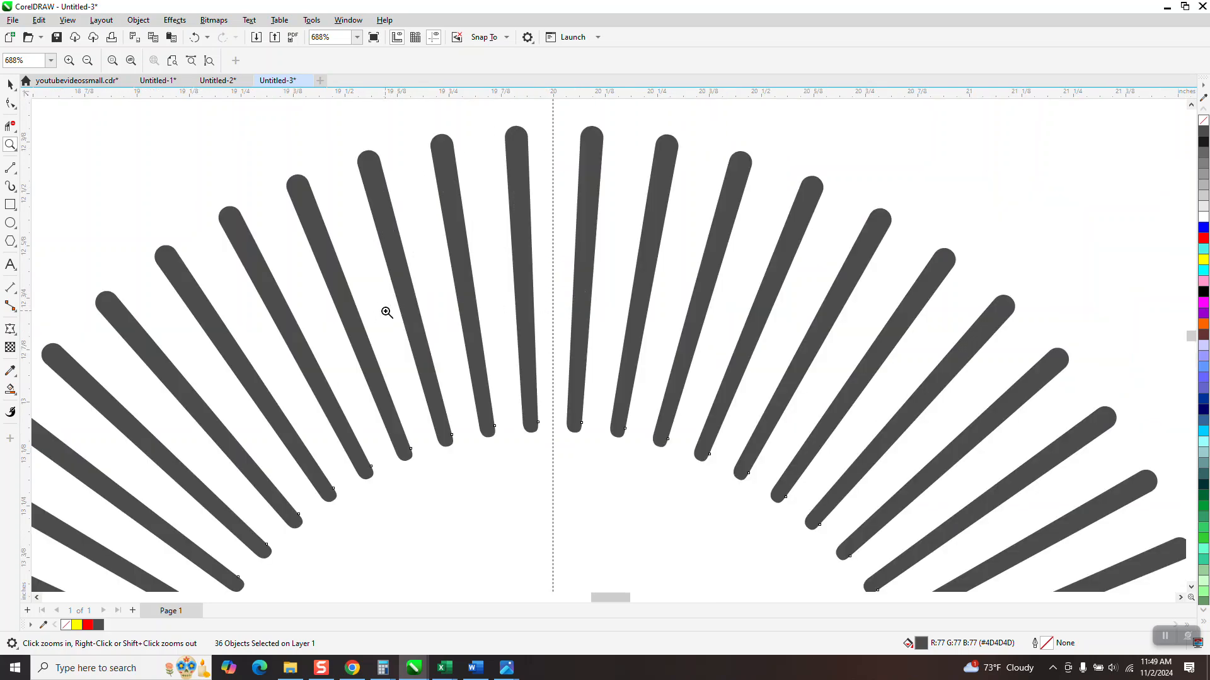
{"action": "scroll", "coordinate": [261, 238], "scroll_direction": "down", "scroll_amount": 1}
{"action": "scroll", "coordinate": [472, 221], "scroll_direction": "down", "scroll_amount": 2}
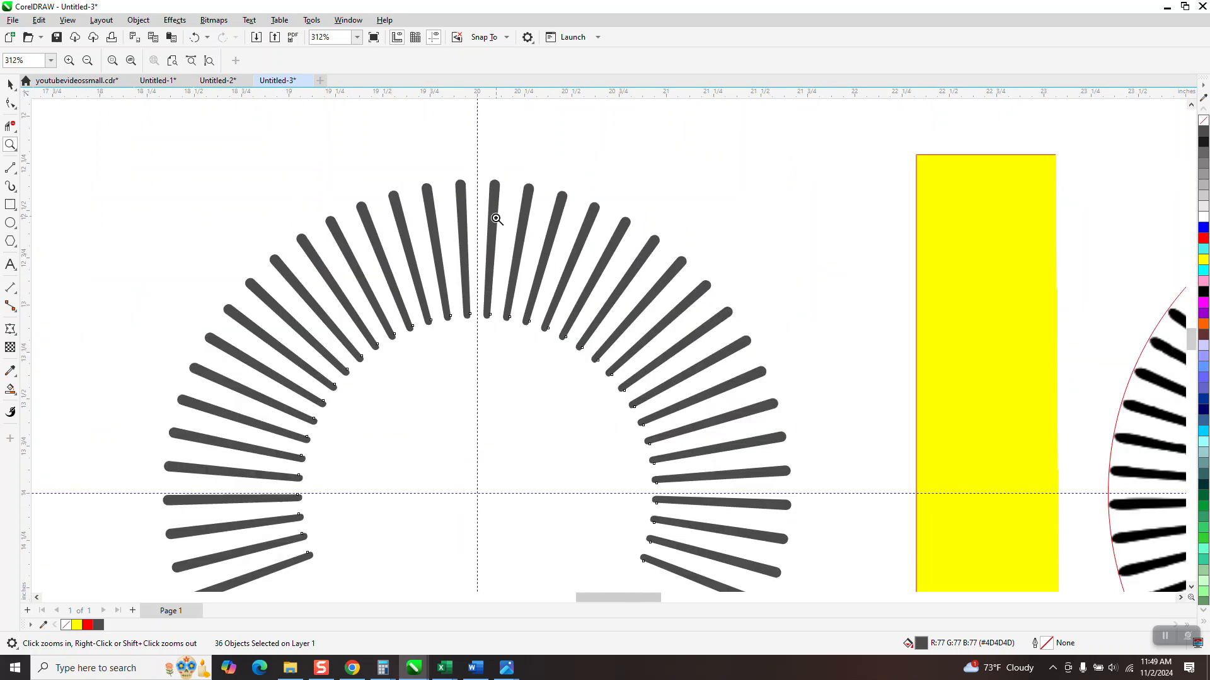
{"action": "scroll", "coordinate": [340, 190], "scroll_direction": "down", "scroll_amount": 2}
{"action": "left_click", "coordinate": [9, 84]}
{"action": "left_click_drag", "start_coordinate": [126, 135], "coordinate": [628, 451]}
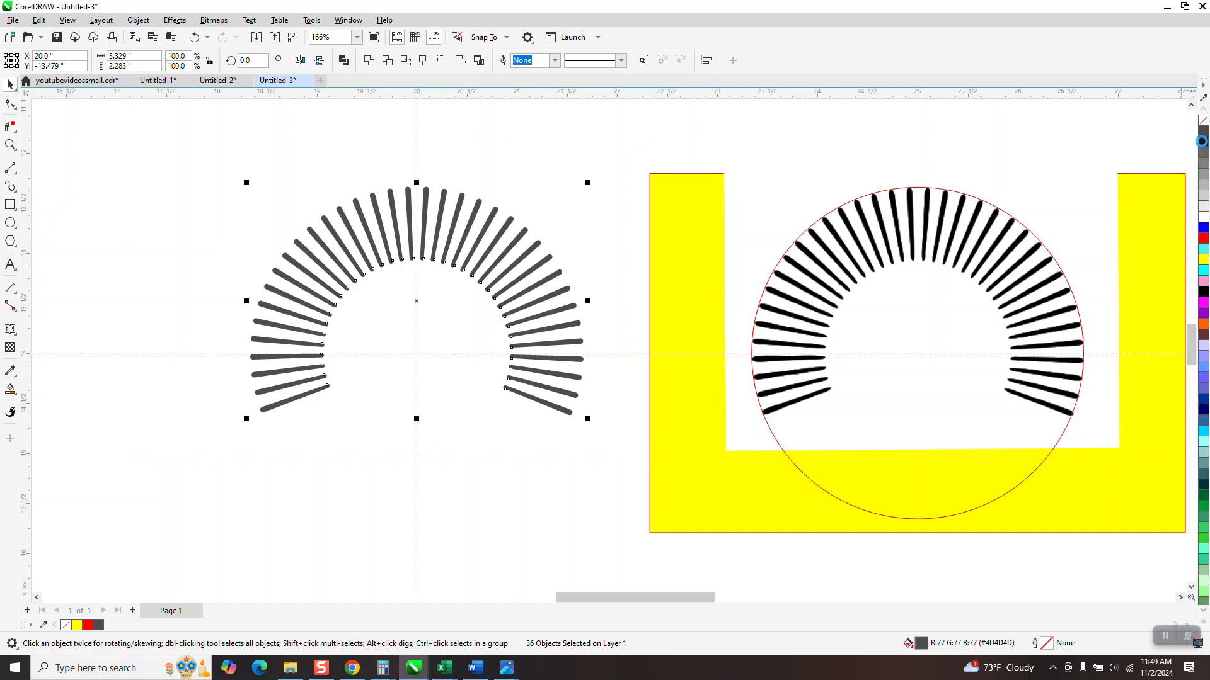
{"action": "right_click", "coordinate": [1203, 143]}
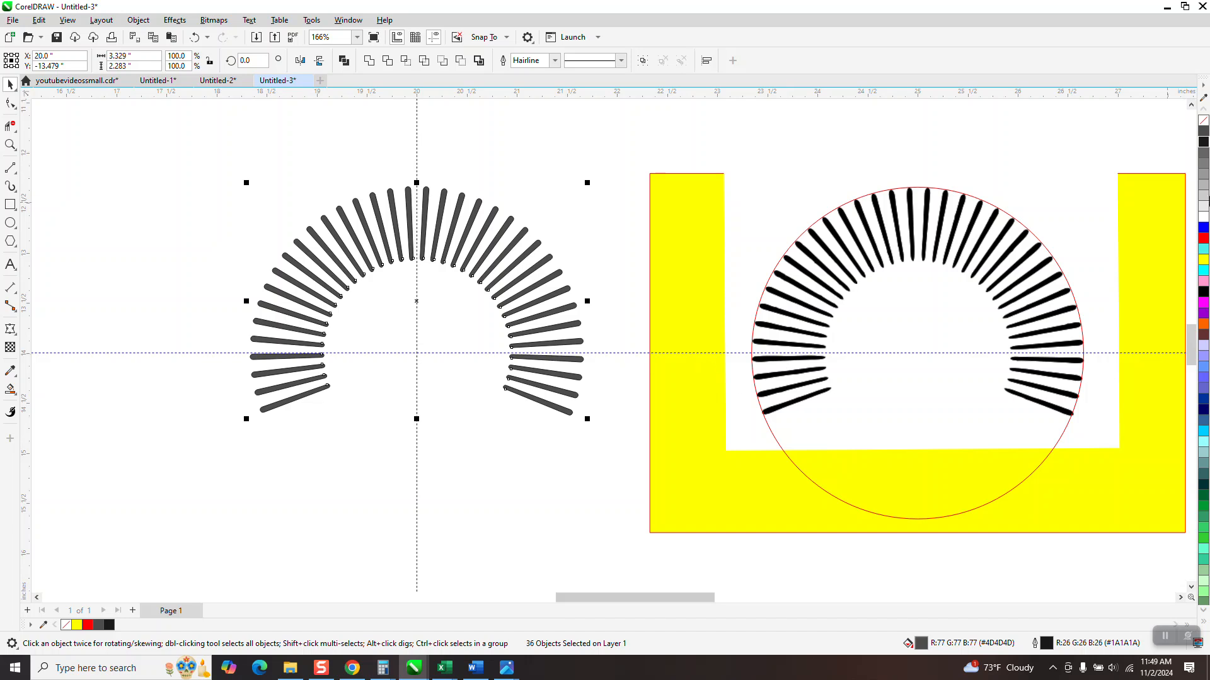
{"action": "left_click", "coordinate": [1202, 144]}
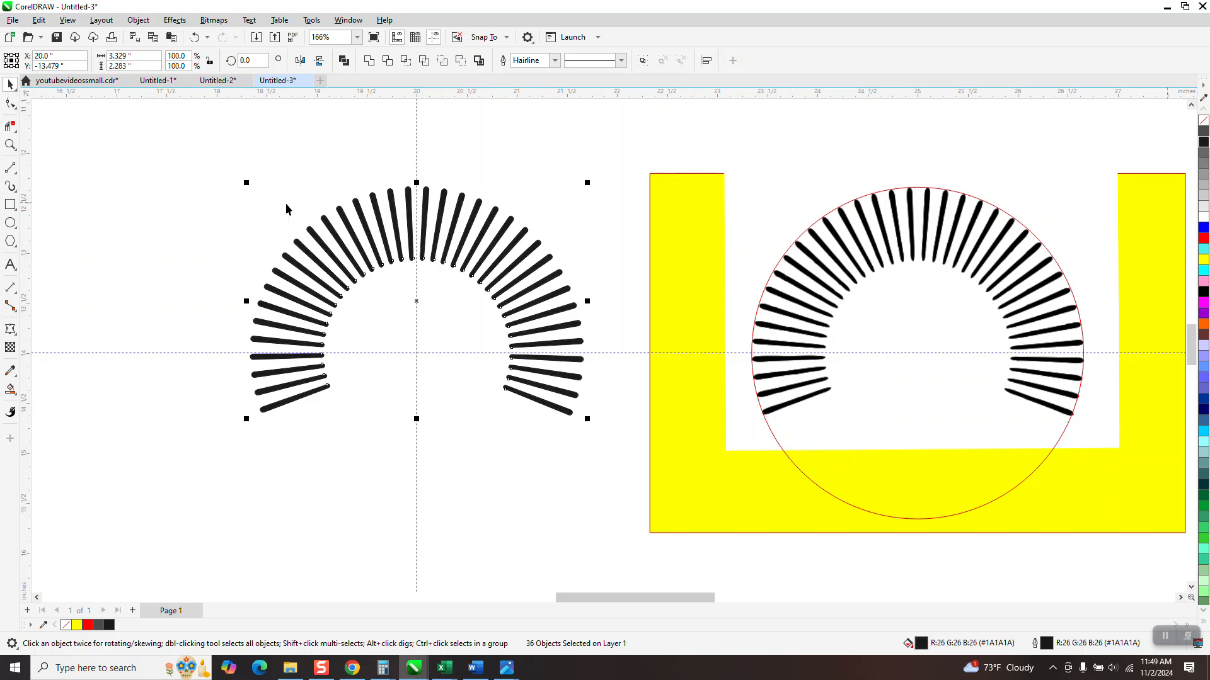
- Move the yellow rectangle back to the left so that it lies behind the near-black spokes
{"action": "left_click", "coordinate": [10, 144]}
{"action": "left_click_drag", "start_coordinate": [281, 160], "coordinate": [567, 311]}
{"action": "scroll", "coordinate": [516, 303], "scroll_direction": "down", "scroll_amount": 2}
{"action": "scroll", "coordinate": [470, 252], "scroll_direction": "down", "scroll_amount": 4}
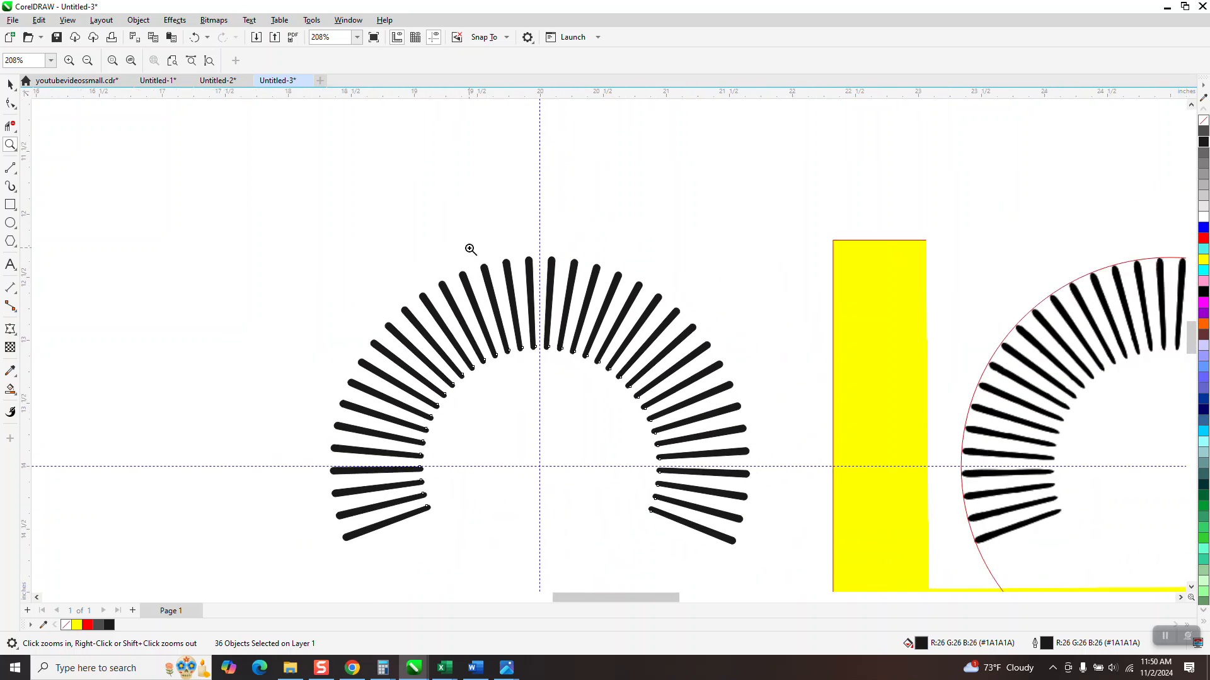
{"action": "left_click", "coordinate": [10, 83]}
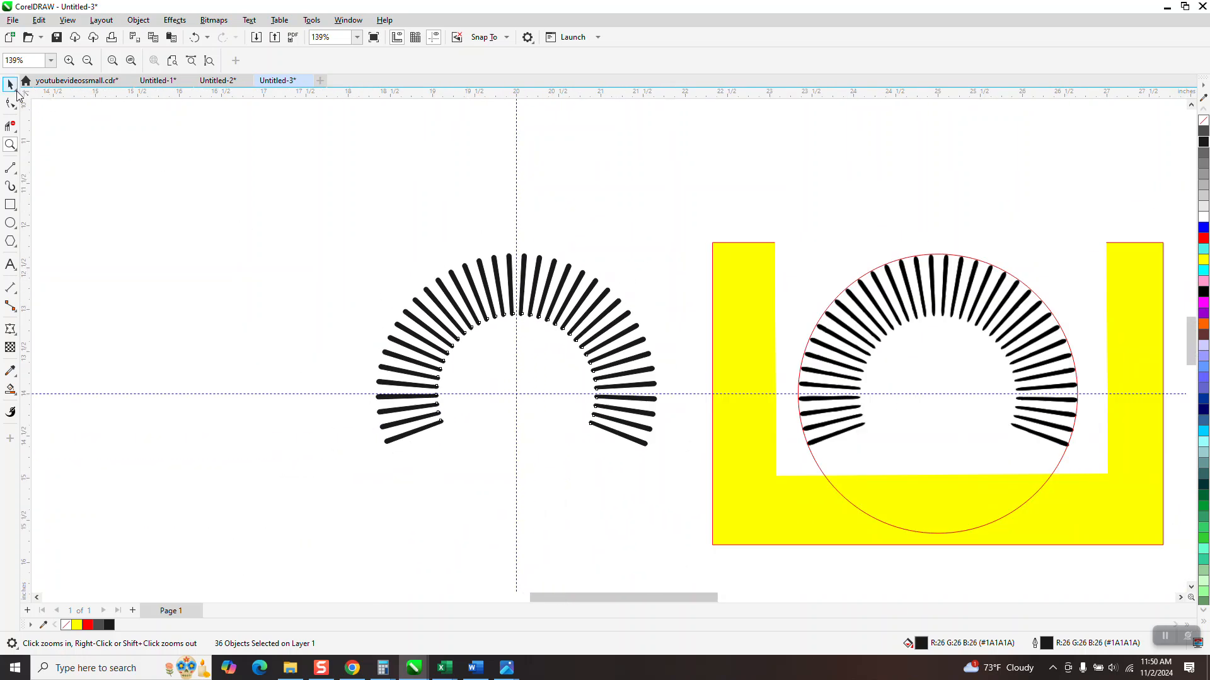
{"action": "left_click_drag", "start_coordinate": [712, 325], "coordinate": [355, 294]}
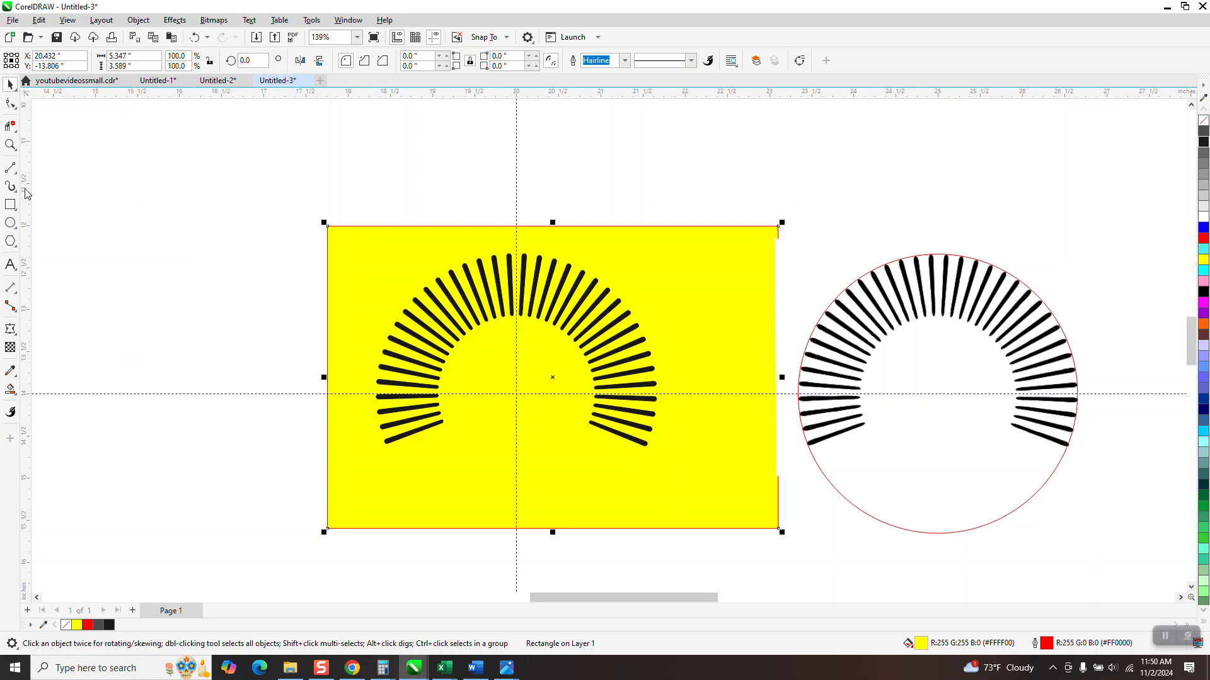
{"action": "left_click", "coordinate": [10, 145]}
{"action": "left_click_drag", "start_coordinate": [350, 222], "coordinate": [724, 502]}
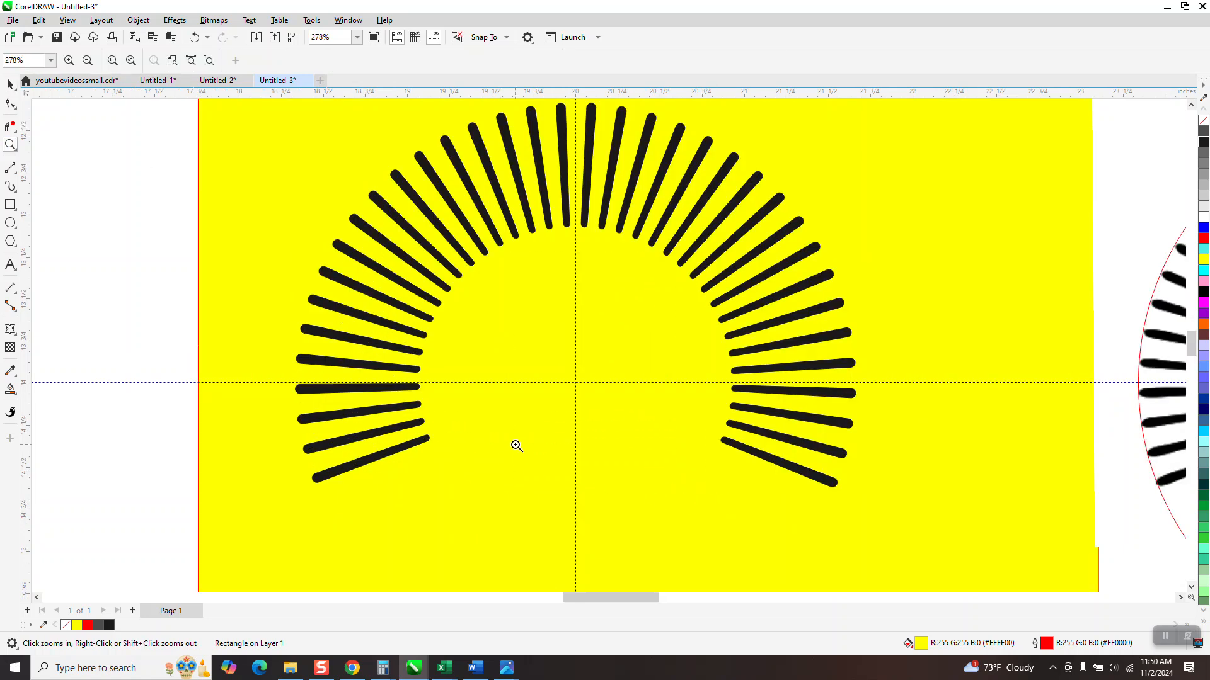